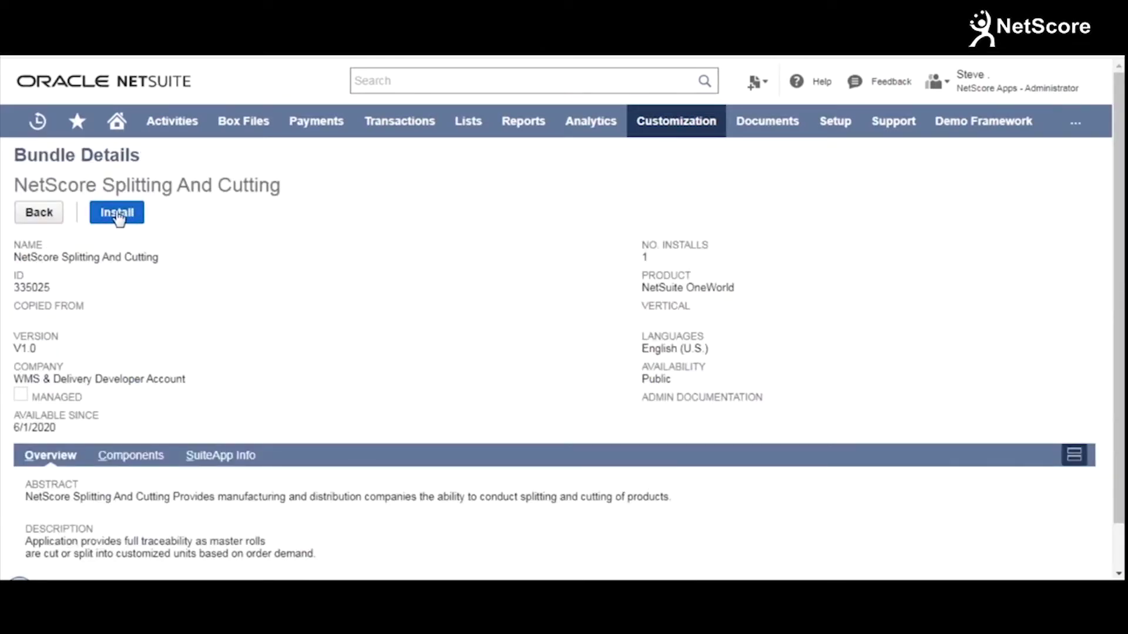
Install the NetScore Splitting And Cutting bundle
{"action": "left_click", "coordinate": [117, 213]}
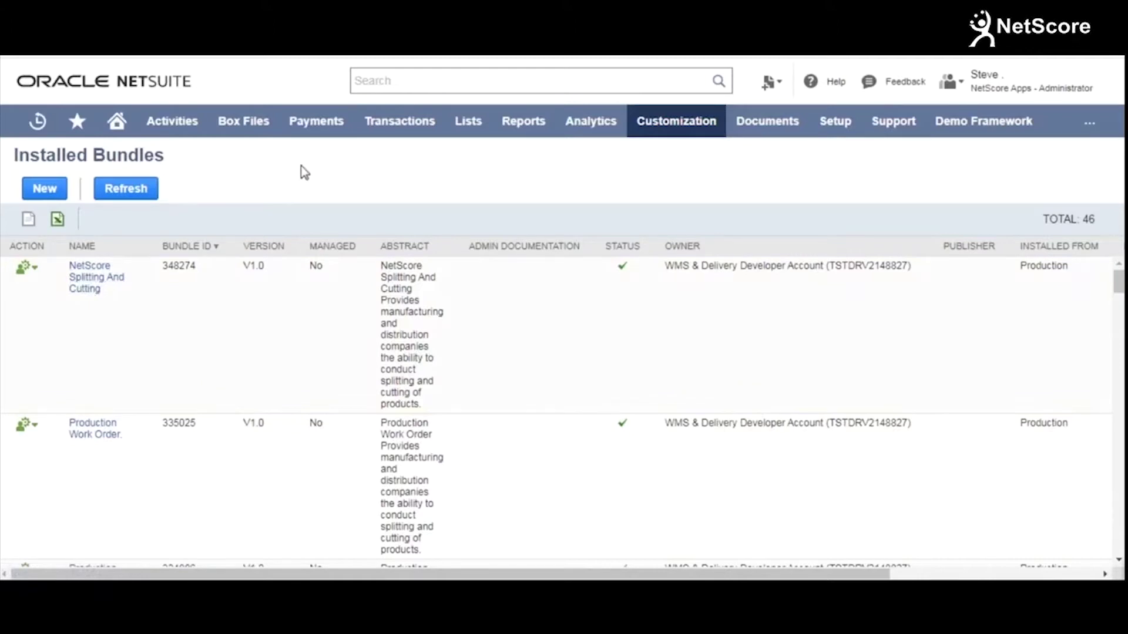
Start a new sales order and select the customer by name
{"action": "mouse_move", "coordinate": [400, 131]}
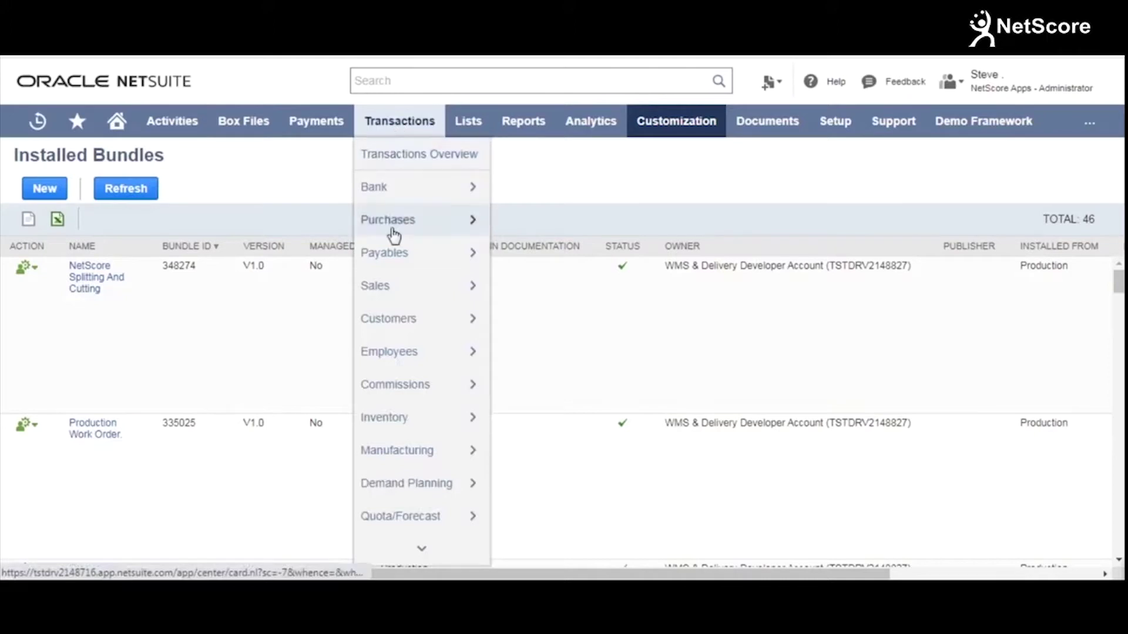
{"action": "mouse_move", "coordinate": [399, 297]}
{"action": "mouse_move", "coordinate": [538, 268]}
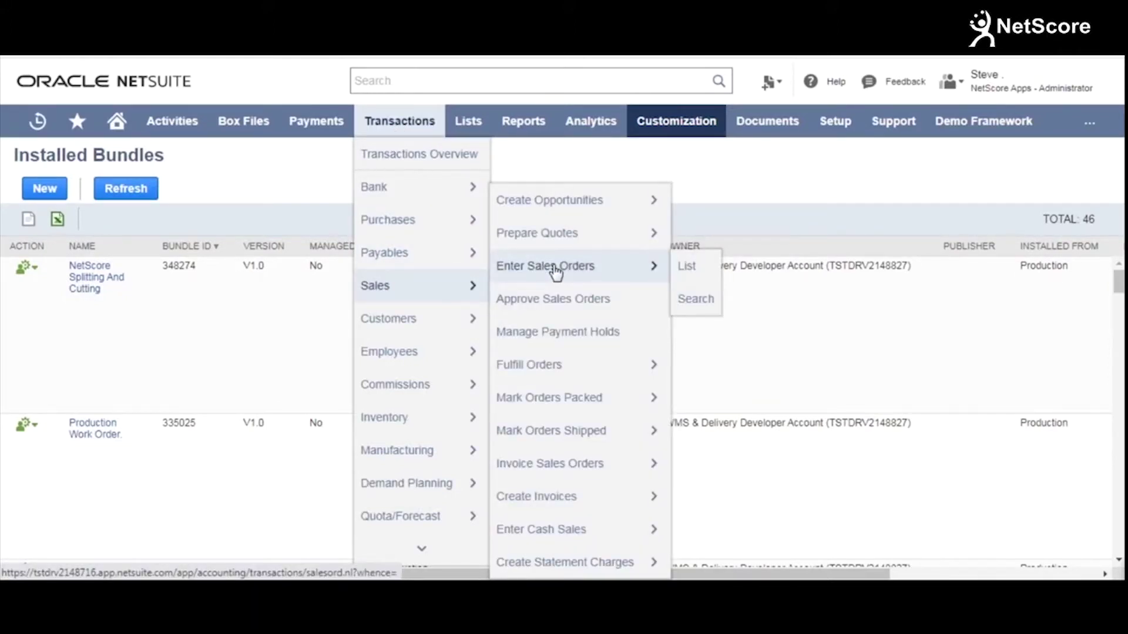
{"action": "left_click", "coordinate": [555, 271]}
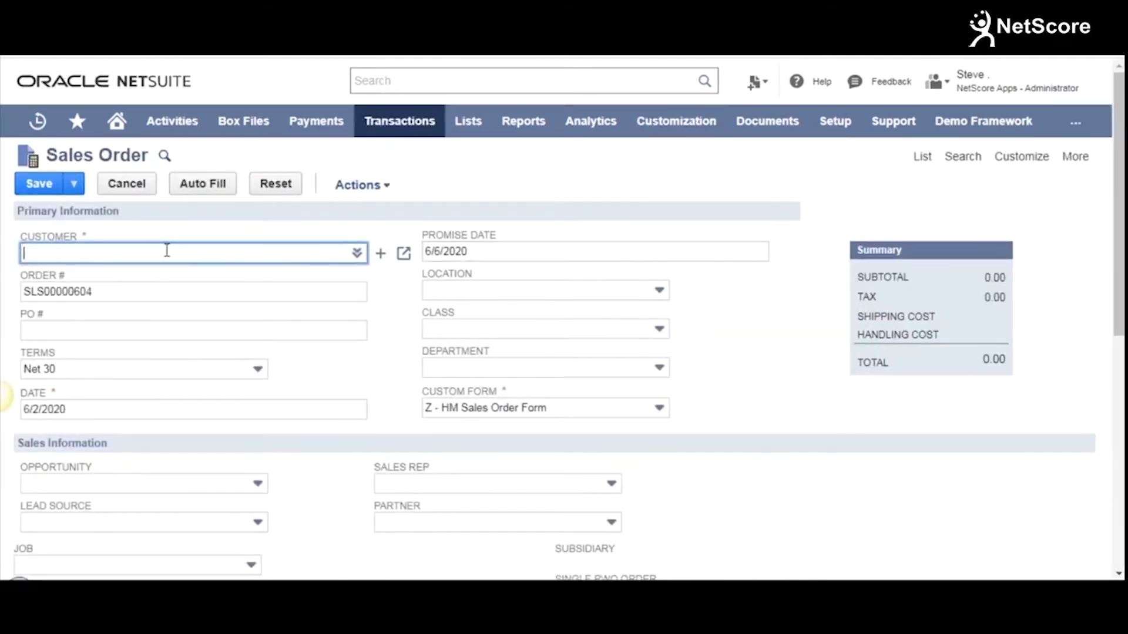
{"action": "type", "text": "n"}
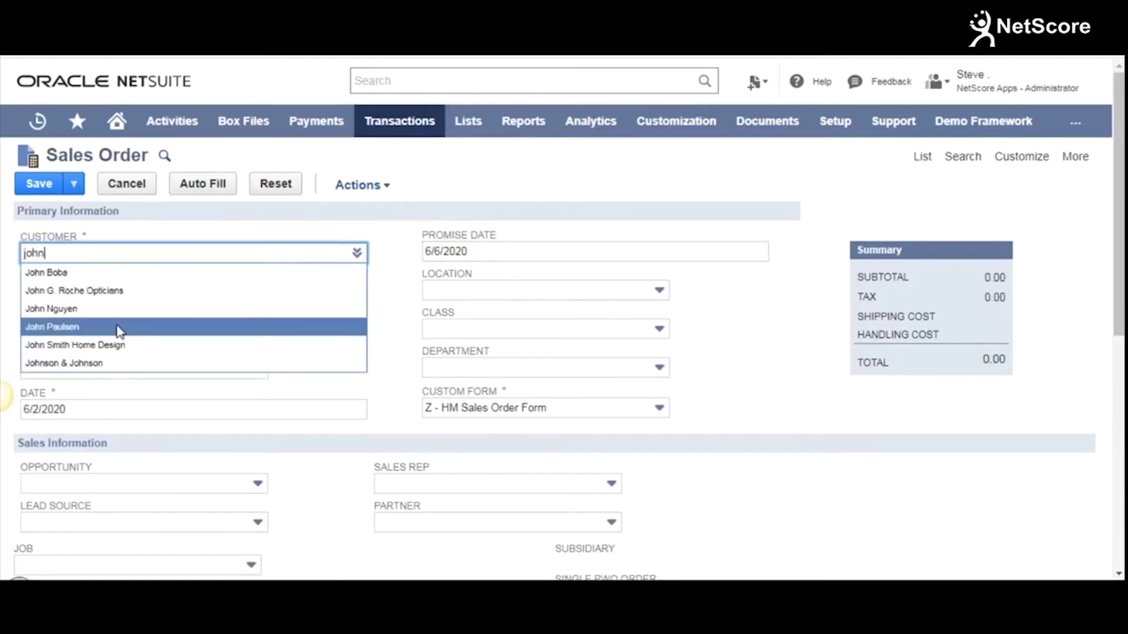
{"action": "left_click", "coordinate": [119, 327]}
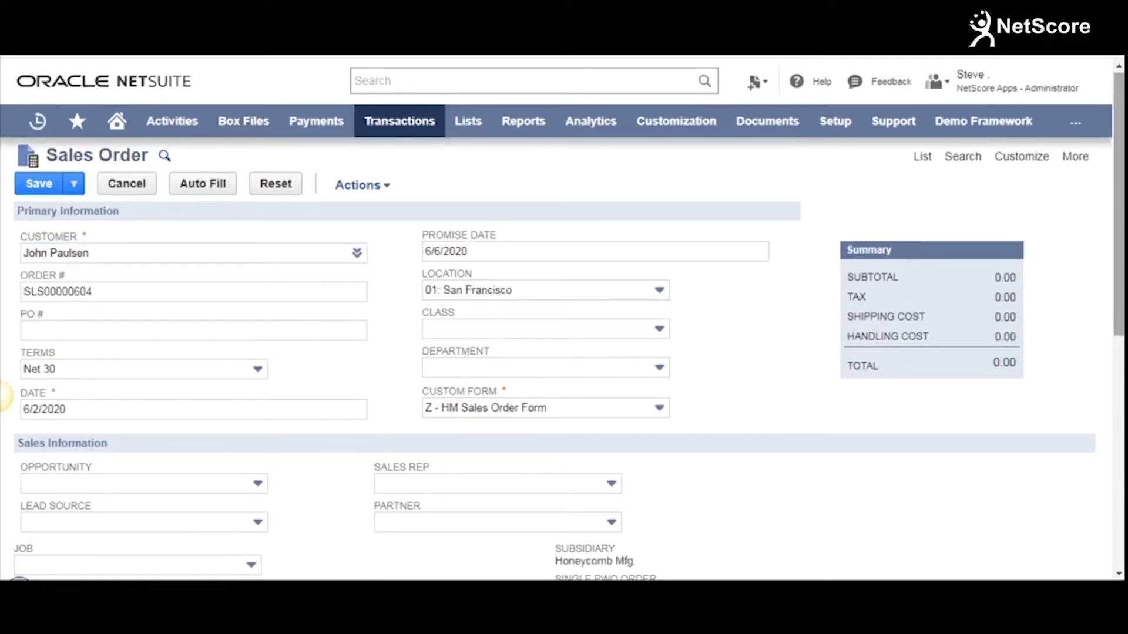
Add item COIL2424375INCH50 to the sales order with quantity 200 and unit of measure LF, and save the order
{"action": "scroll", "coordinate": [5, 396], "scroll_direction": "down", "scroll_amount": 5}
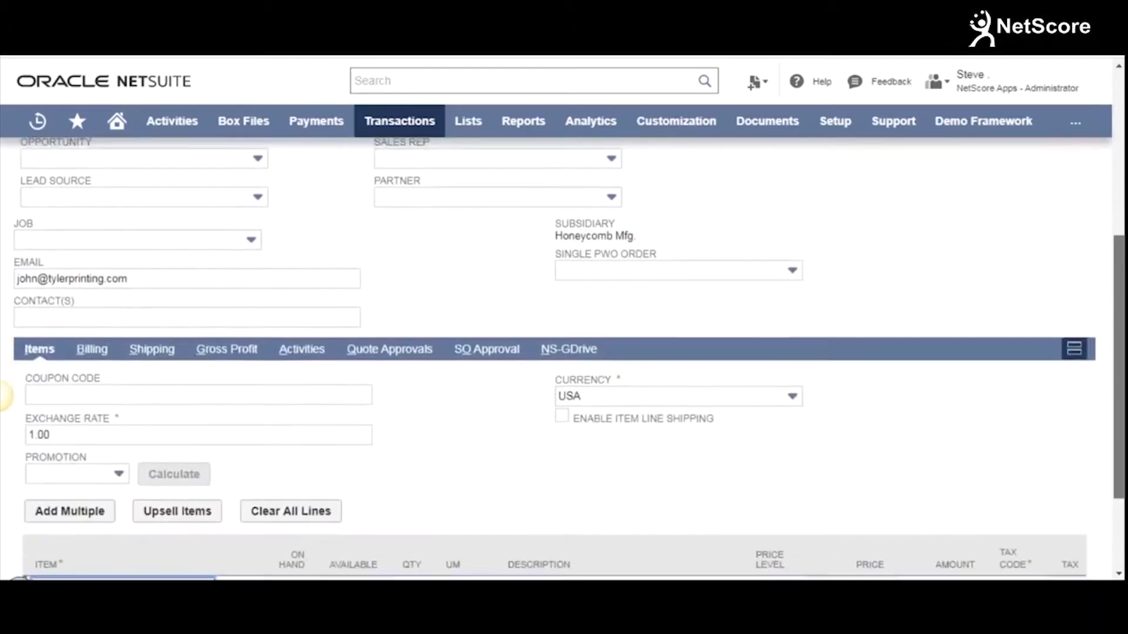
{"action": "scroll", "coordinate": [5, 396], "scroll_direction": "down", "scroll_amount": 2}
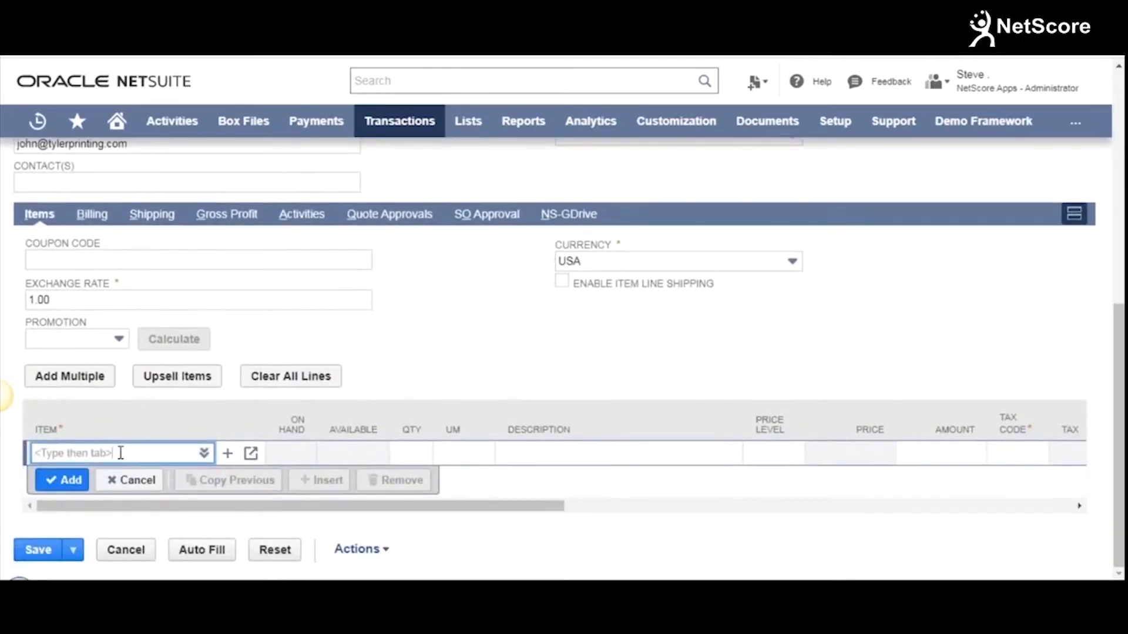
{"action": "left_click", "coordinate": [120, 453]}
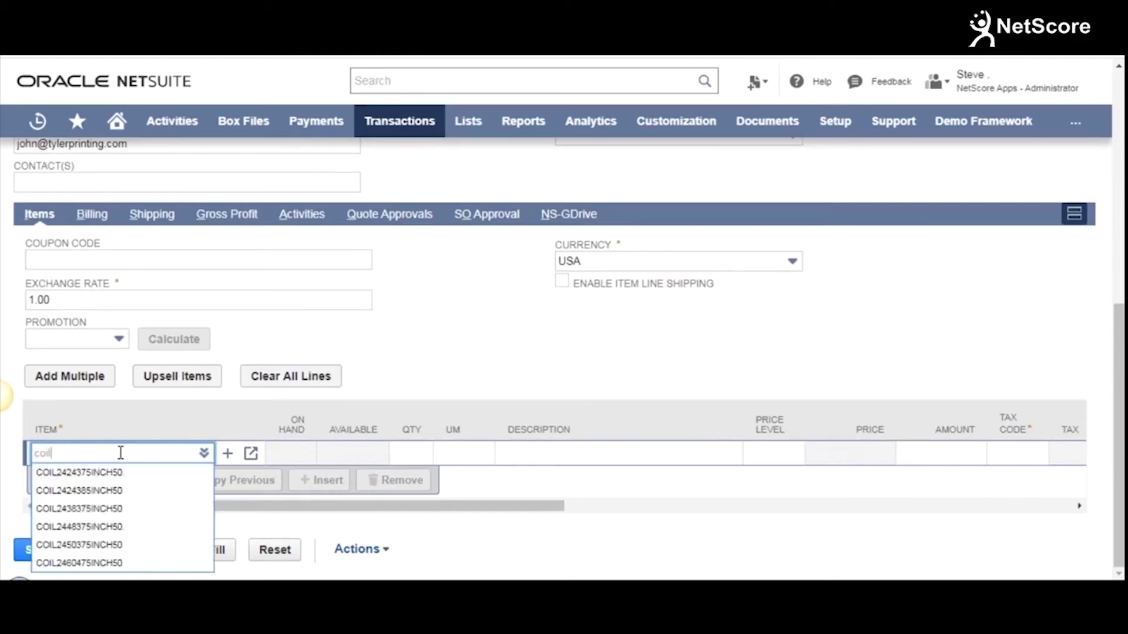
{"action": "key", "text": "Tab"}
{"action": "type", "text": "200"}
{"action": "key", "text": "Tab"}
{"action": "left_click", "coordinate": [359, 453]}
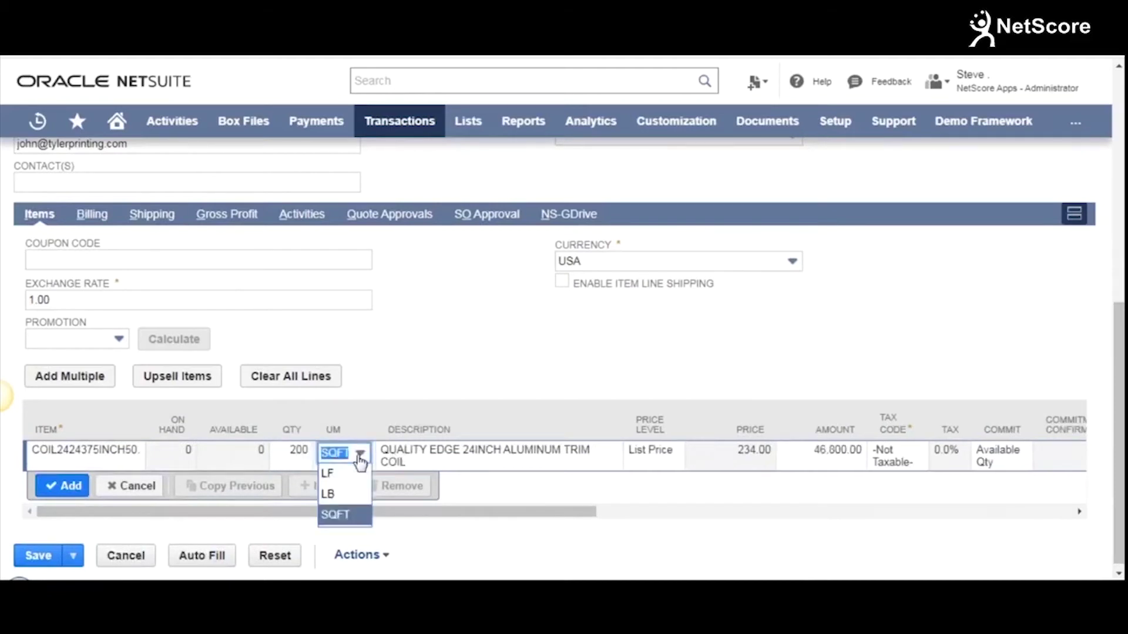
{"action": "left_click", "coordinate": [338, 475]}
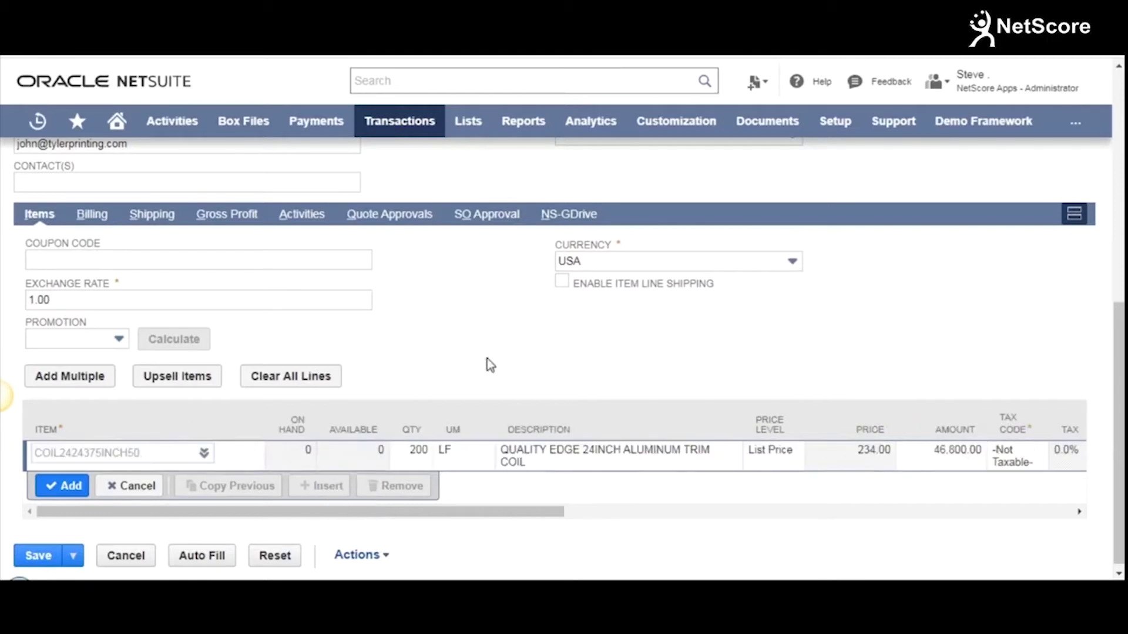
{"action": "left_click", "coordinate": [71, 487]}
{"action": "scroll", "coordinate": [269, 426], "scroll_direction": "up", "scroll_amount": 10}
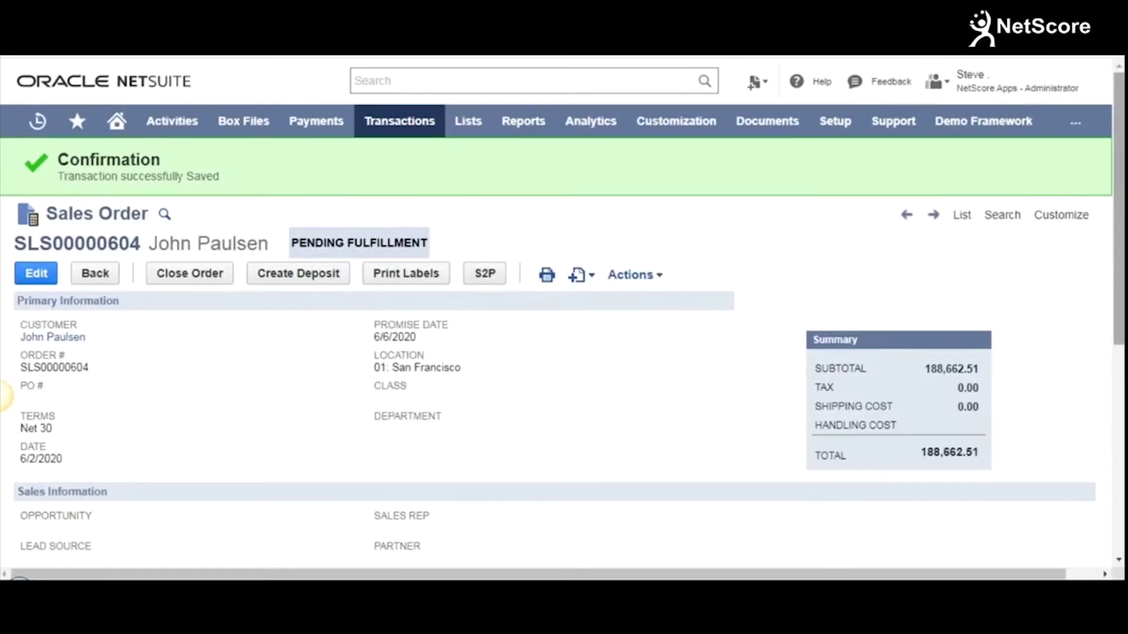
Produce a single production work order from the saved sales order's coil line, with anticipated production date 6/5/2020
{"action": "scroll", "coordinate": [3, 397], "scroll_direction": "down", "scroll_amount": 5}
{"action": "scroll", "coordinate": [3, 396], "scroll_direction": "down", "scroll_amount": 1}
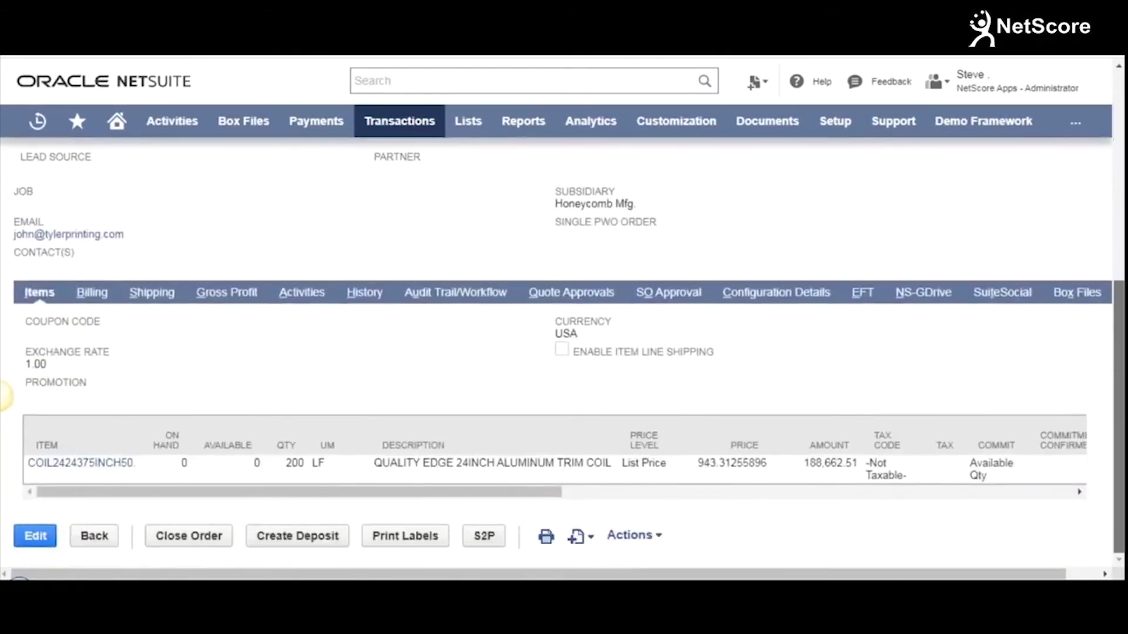
{"action": "left_click", "coordinate": [78, 463]}
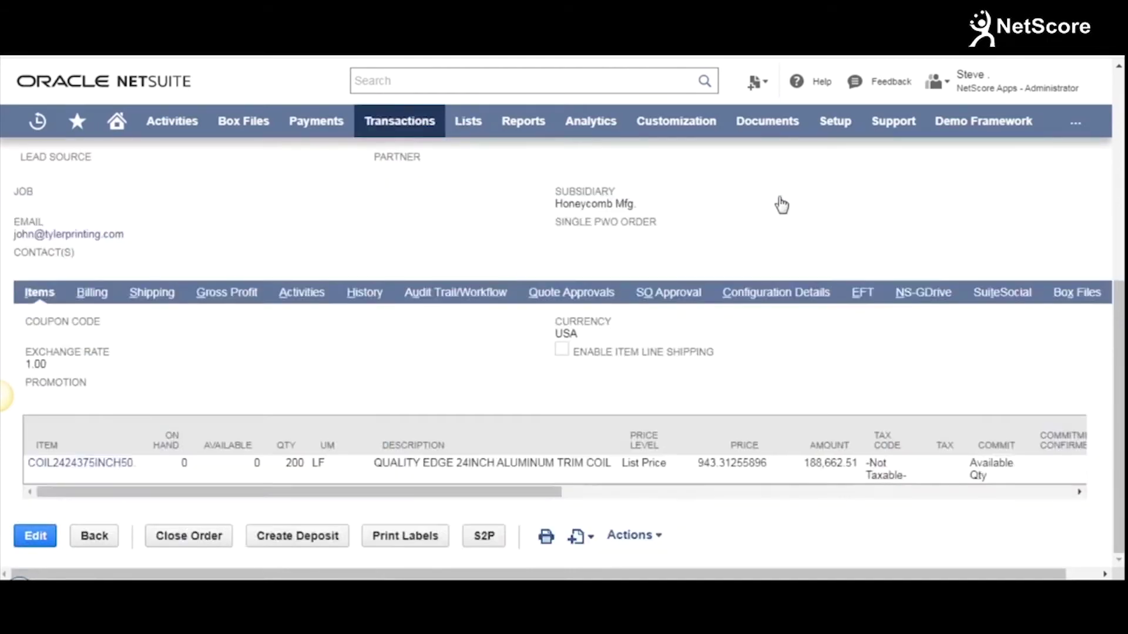
{"action": "scroll", "coordinate": [563, 352], "scroll_direction": "up", "scroll_amount": 6}
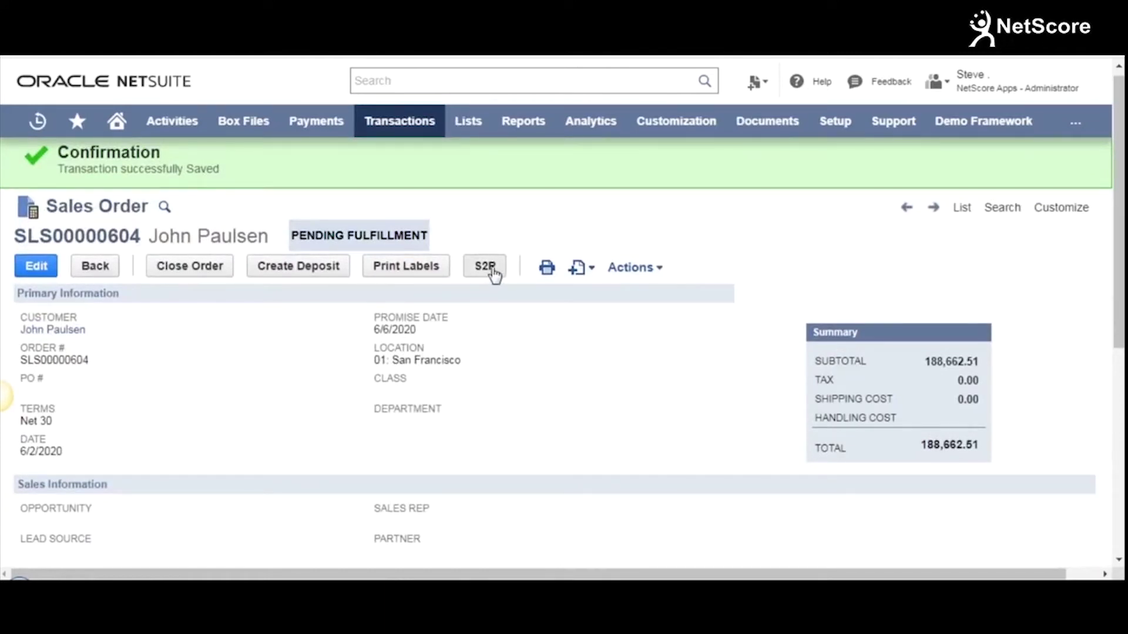
{"action": "left_click", "coordinate": [492, 268]}
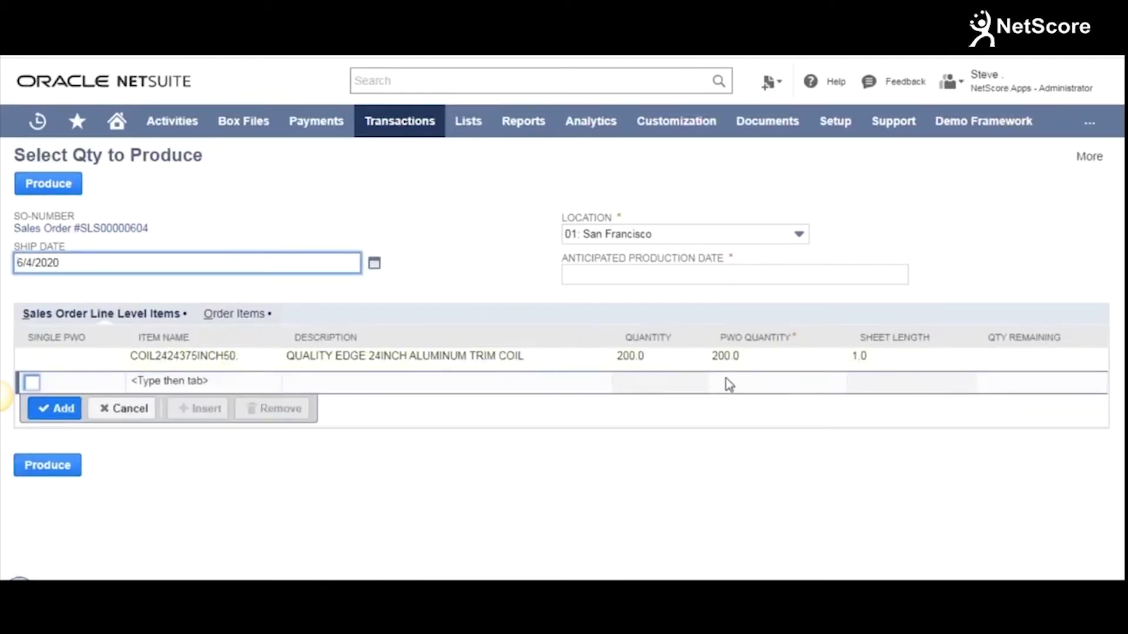
{"action": "left_click", "coordinate": [69, 356]}
{"action": "left_click", "coordinate": [31, 359]}
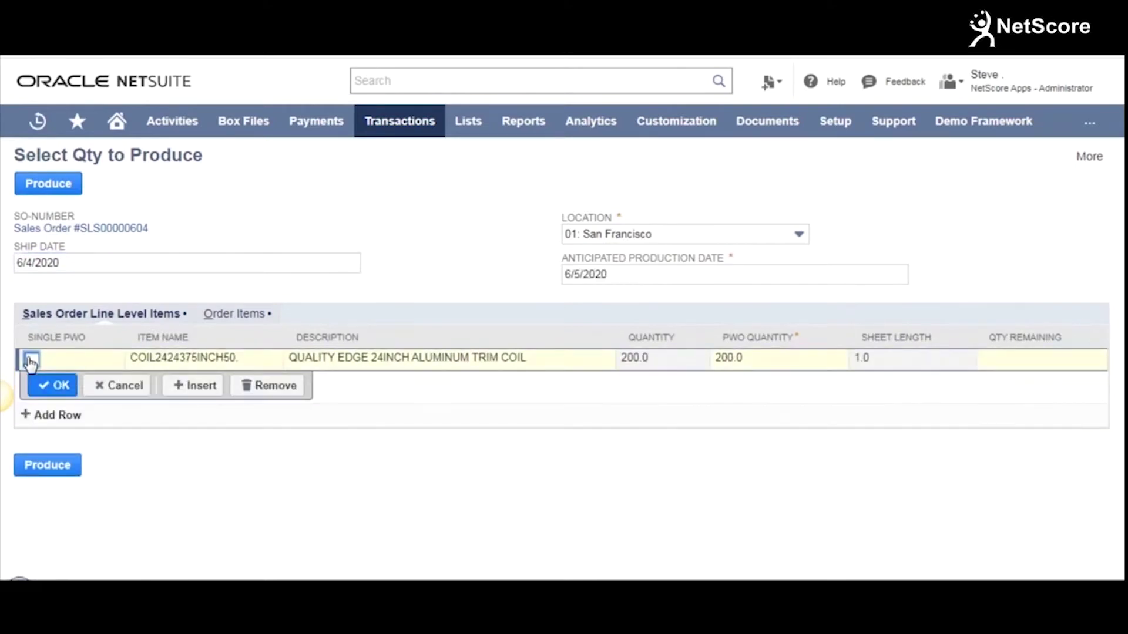
{"action": "left_click", "coordinate": [56, 398]}
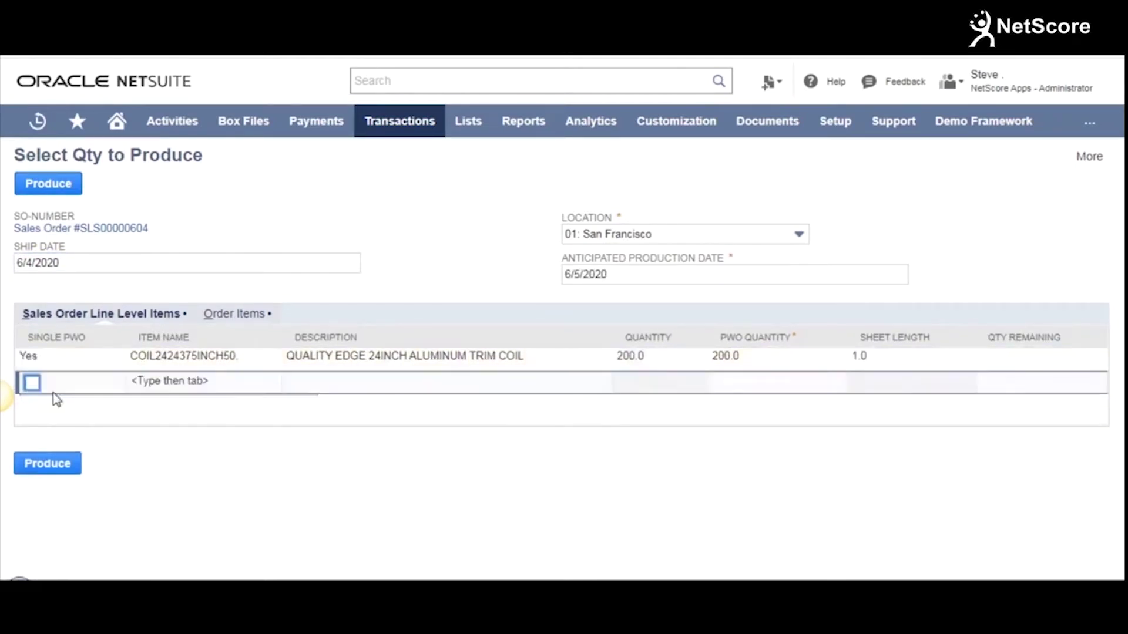
{"action": "left_click", "coordinate": [61, 186]}
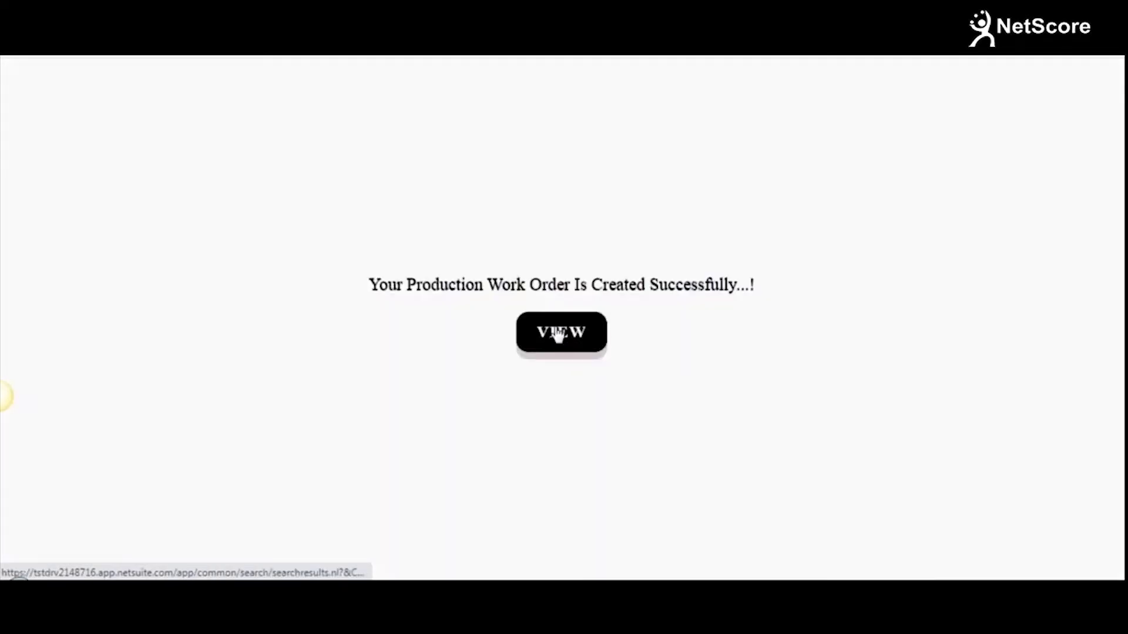
Open the new production work order, set its allocated item to COIL2448375INCH50, and save it
{"action": "left_click", "coordinate": [558, 334]}
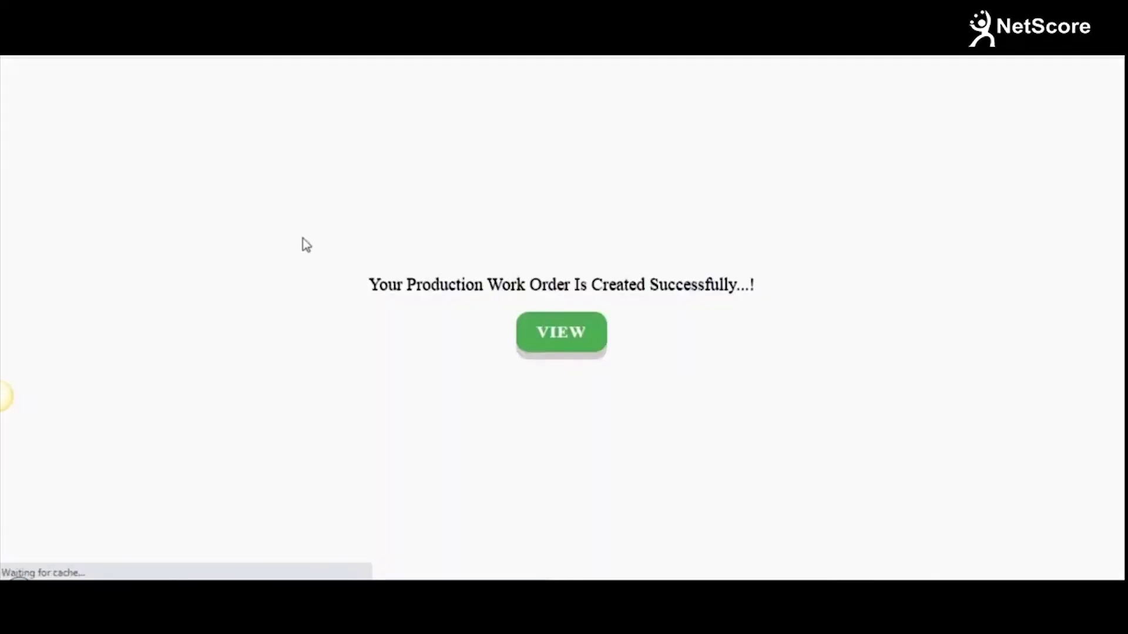
{"action": "left_click_drag", "start_coordinate": [188, 551], "coordinate": [229, 551]}
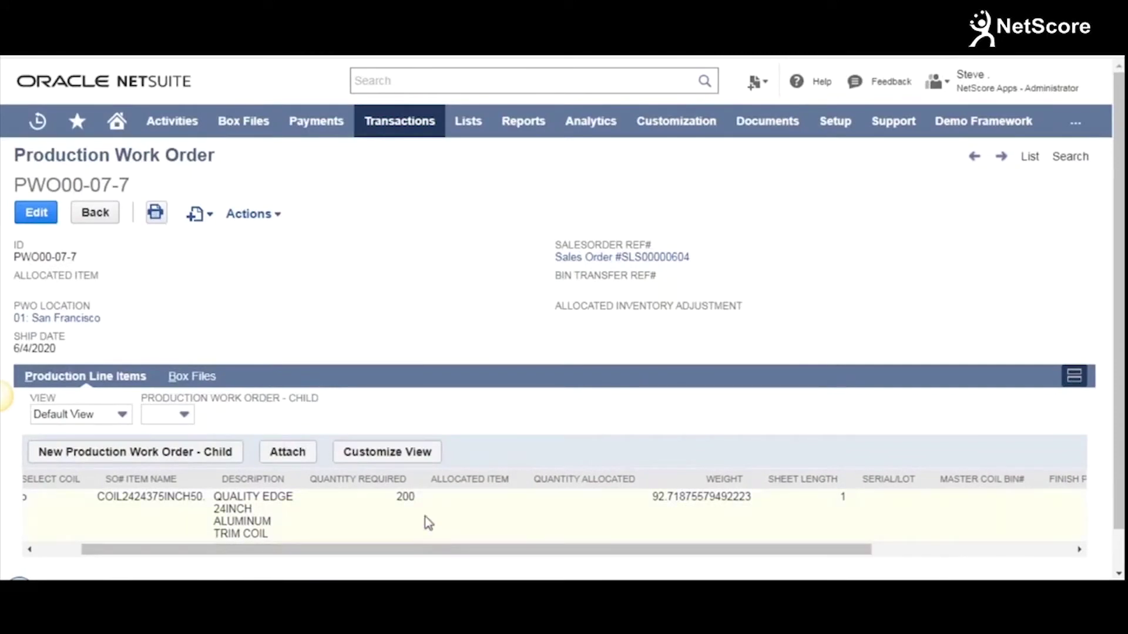
{"action": "left_click_drag", "start_coordinate": [394, 551], "coordinate": [282, 558]}
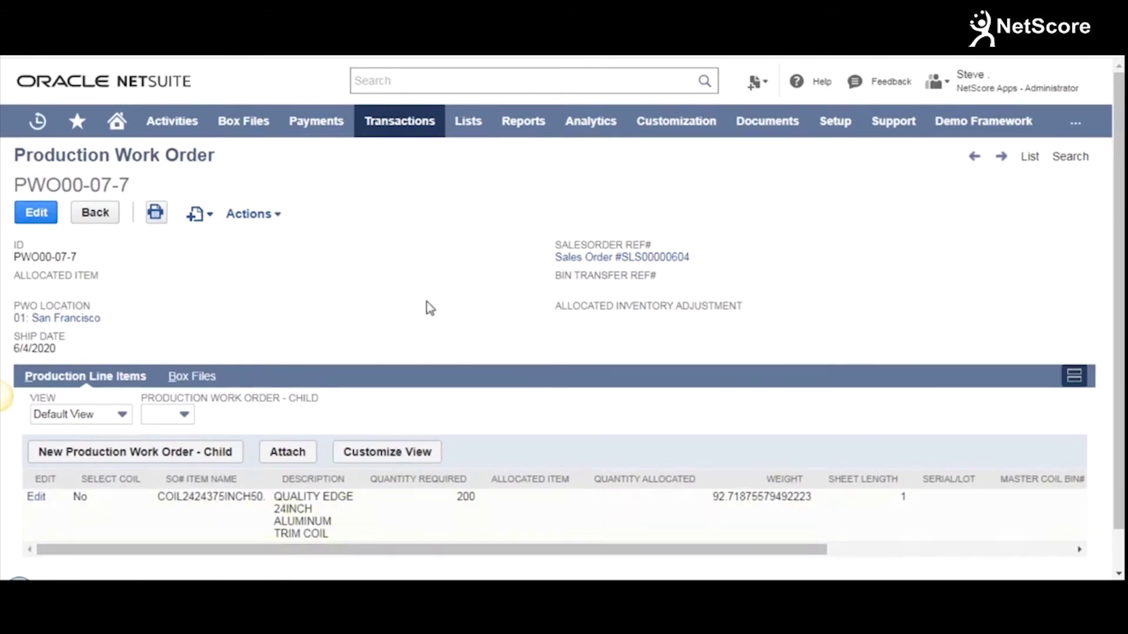
{"action": "left_click", "coordinate": [33, 215]}
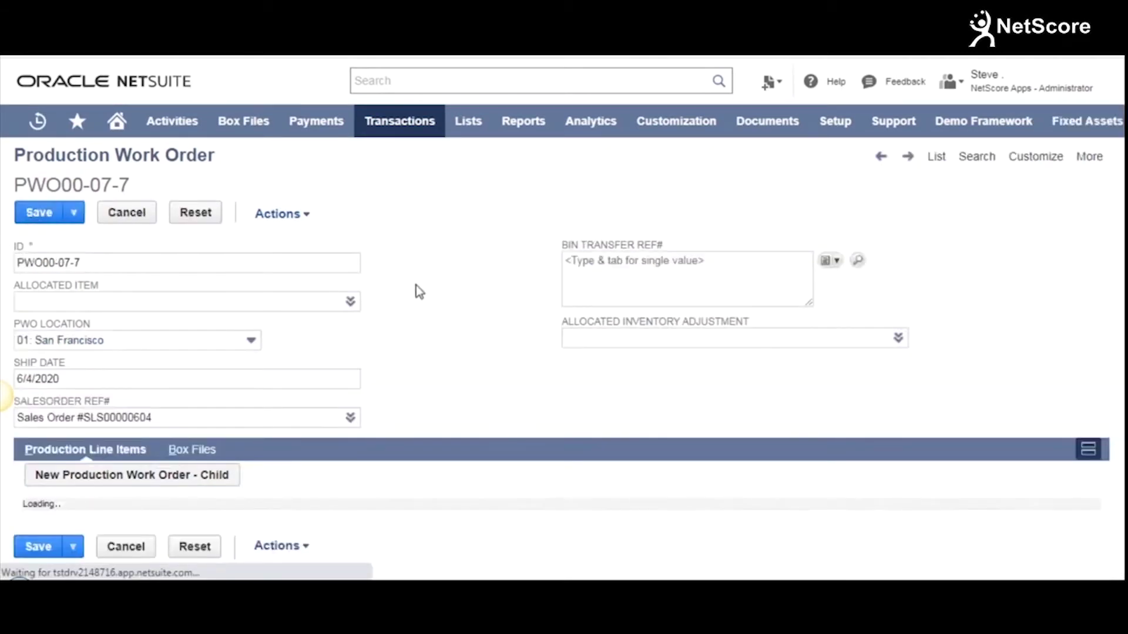
{"action": "left_click", "coordinate": [220, 309]}
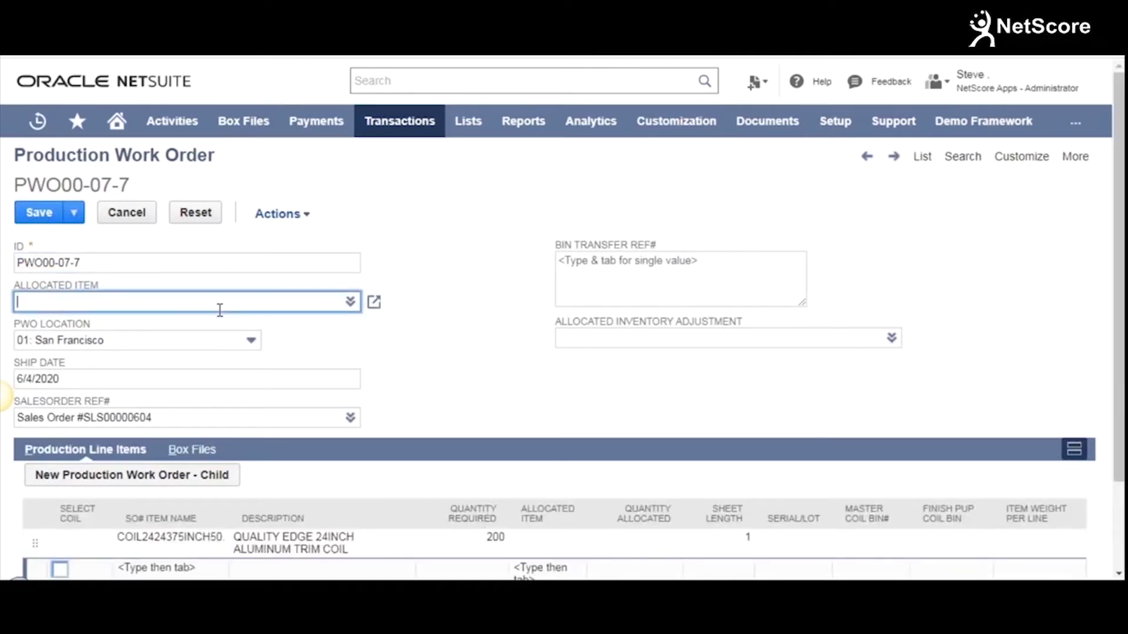
{"action": "type", "text": "coil"}
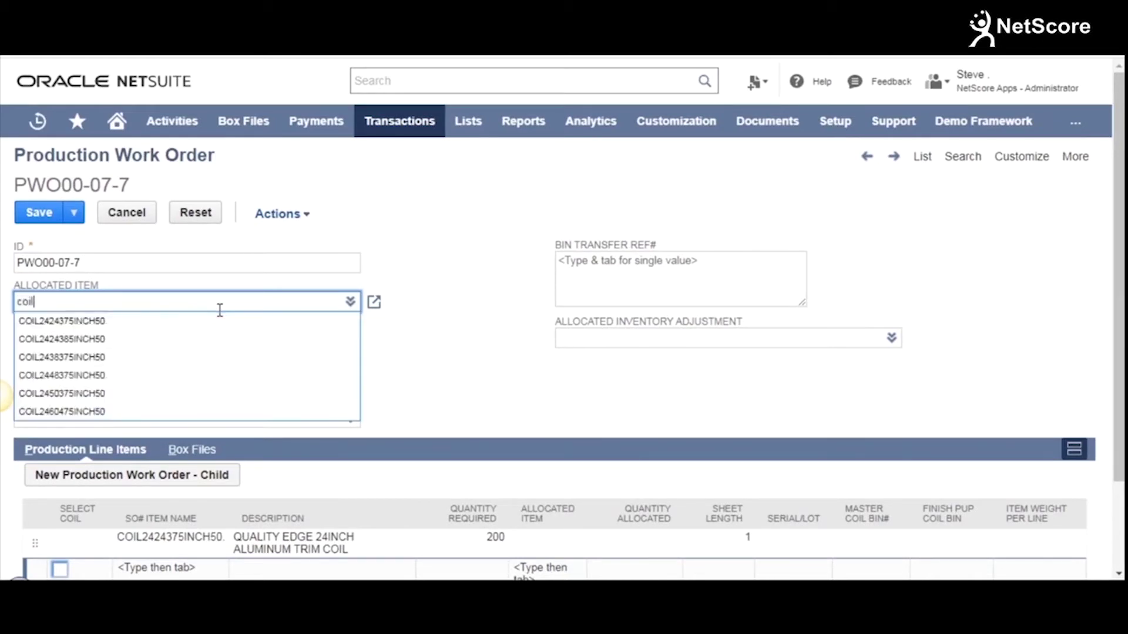
{"action": "type", "text": "24"}
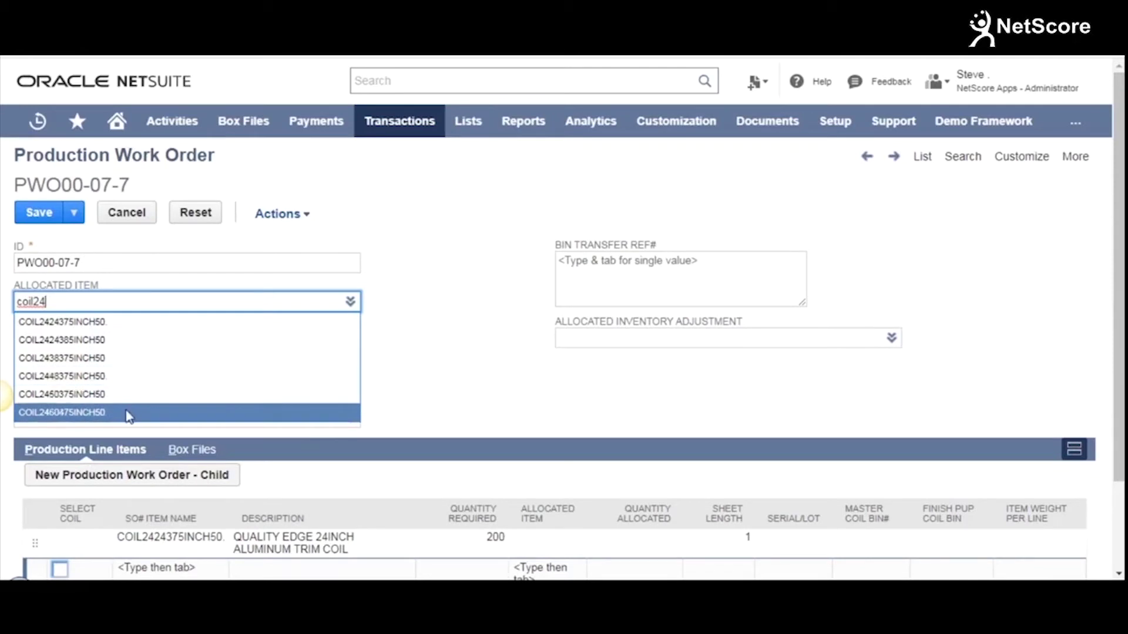
{"action": "left_click", "coordinate": [64, 376]}
{"action": "left_click", "coordinate": [40, 222]}
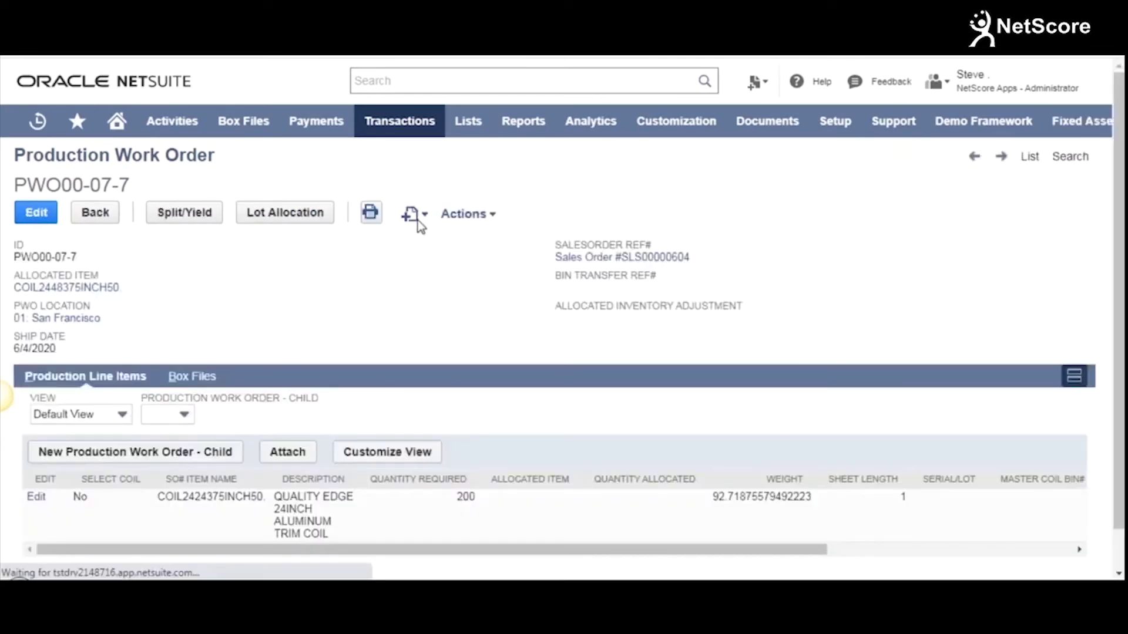
Split the work order's COIL2424375INCH50 line into 2 coils
{"action": "left_click", "coordinate": [189, 218]}
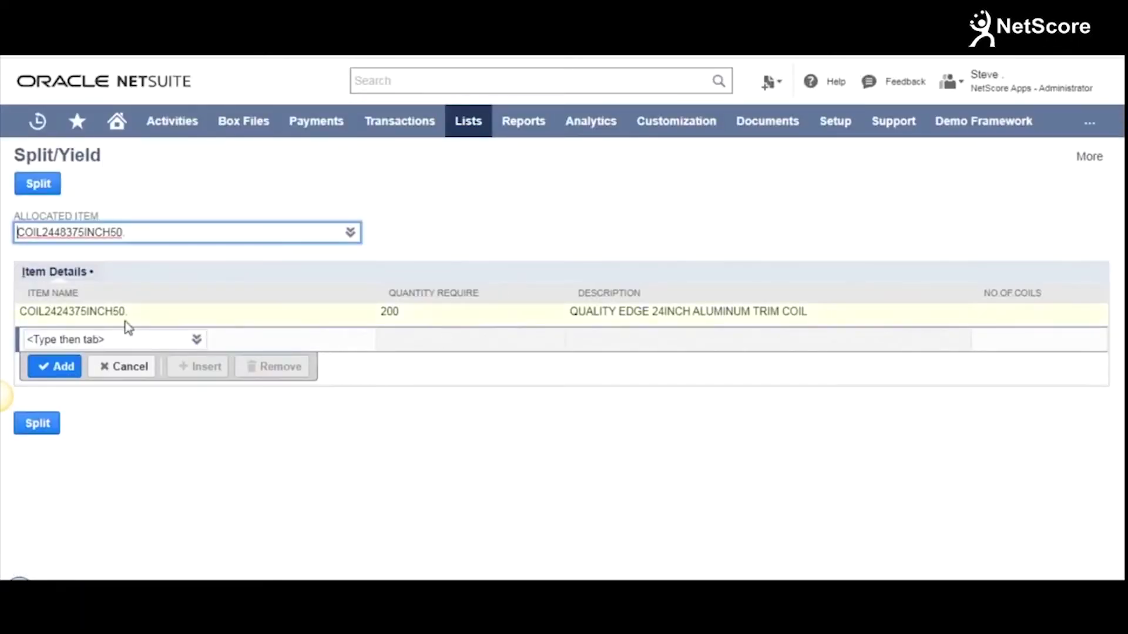
{"action": "left_click", "coordinate": [1057, 323]}
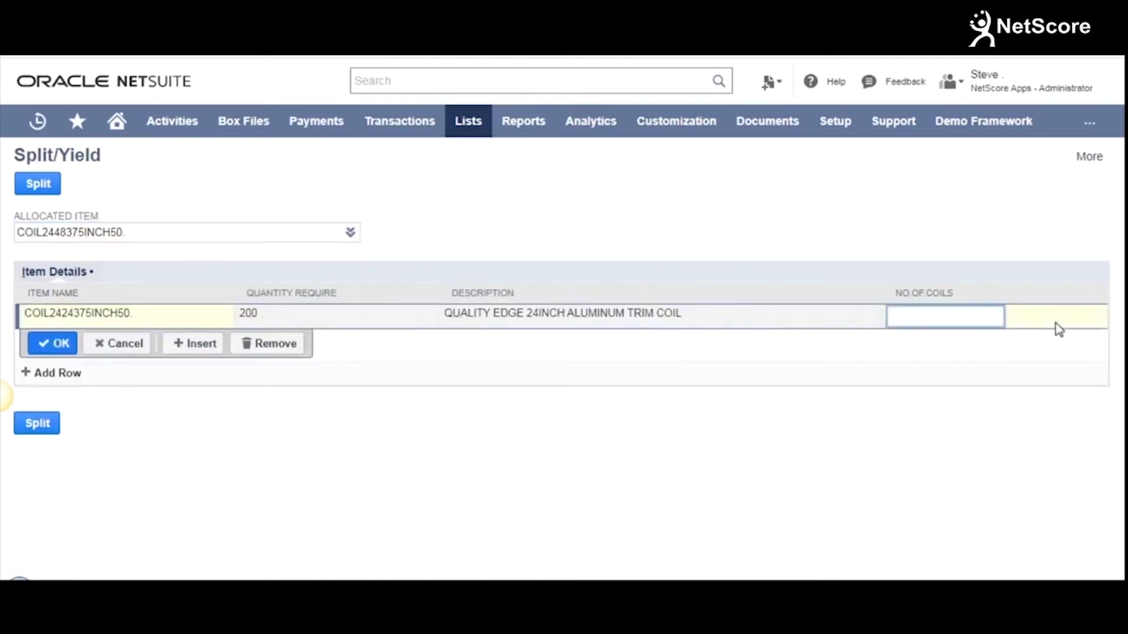
{"action": "left_click", "coordinate": [54, 344]}
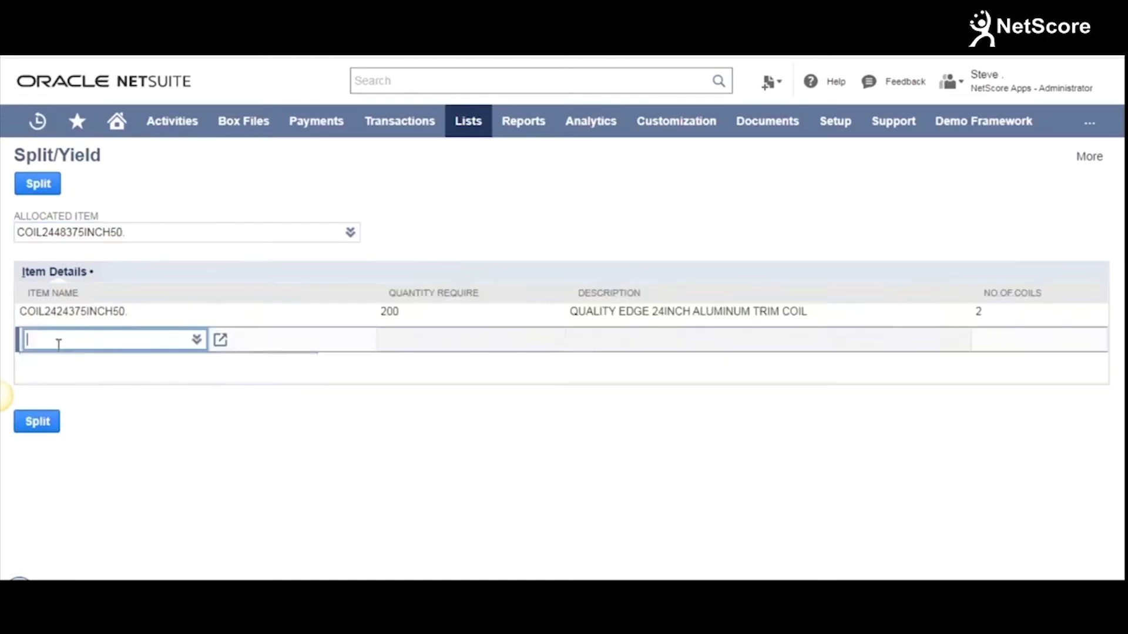
{"action": "left_click", "coordinate": [39, 186]}
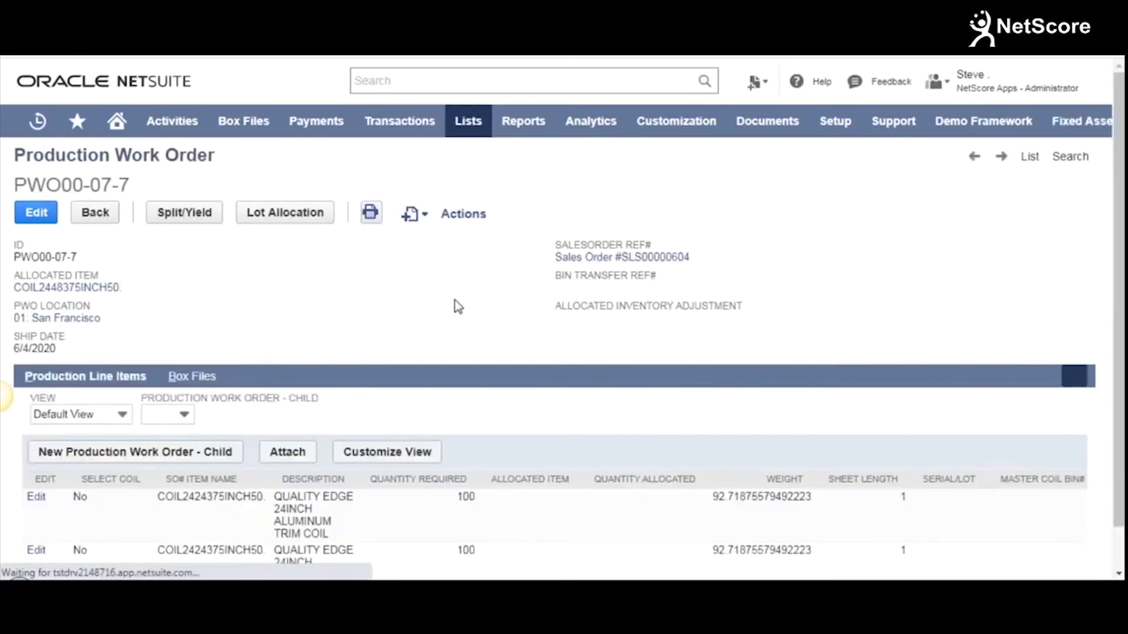
Start lot allocation for the work order, mark all coil lines, and proceed to the lot and bin allocation
{"action": "scroll", "coordinate": [499, 536], "scroll_direction": "down", "scroll_amount": 3}
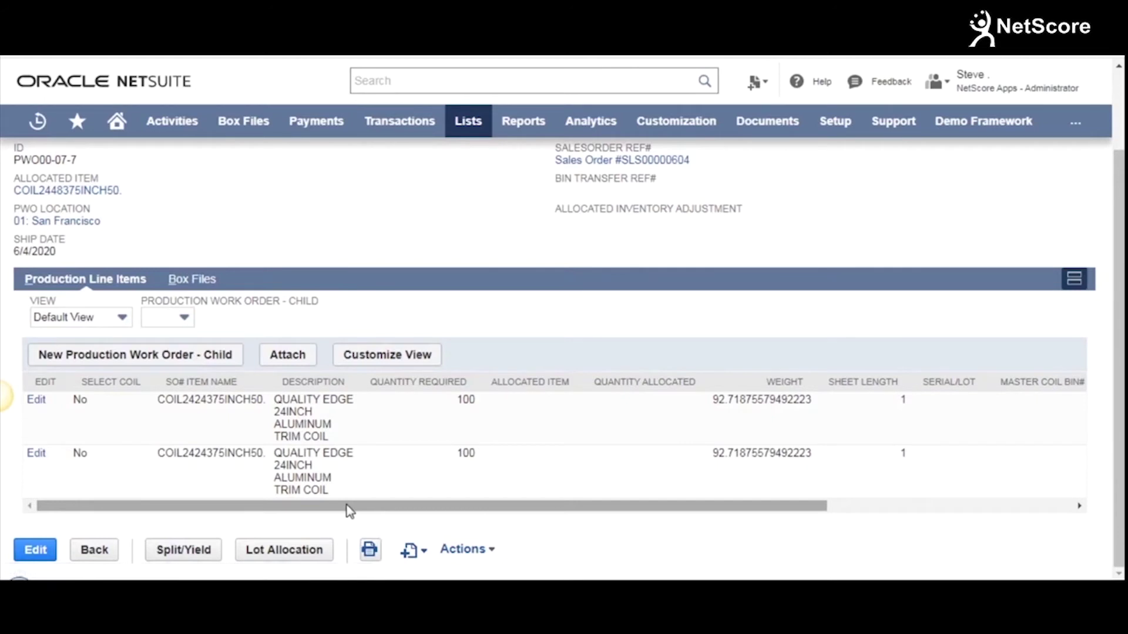
{"action": "scroll", "coordinate": [355, 307], "scroll_direction": "up", "scroll_amount": 3}
{"action": "left_click", "coordinate": [272, 224]}
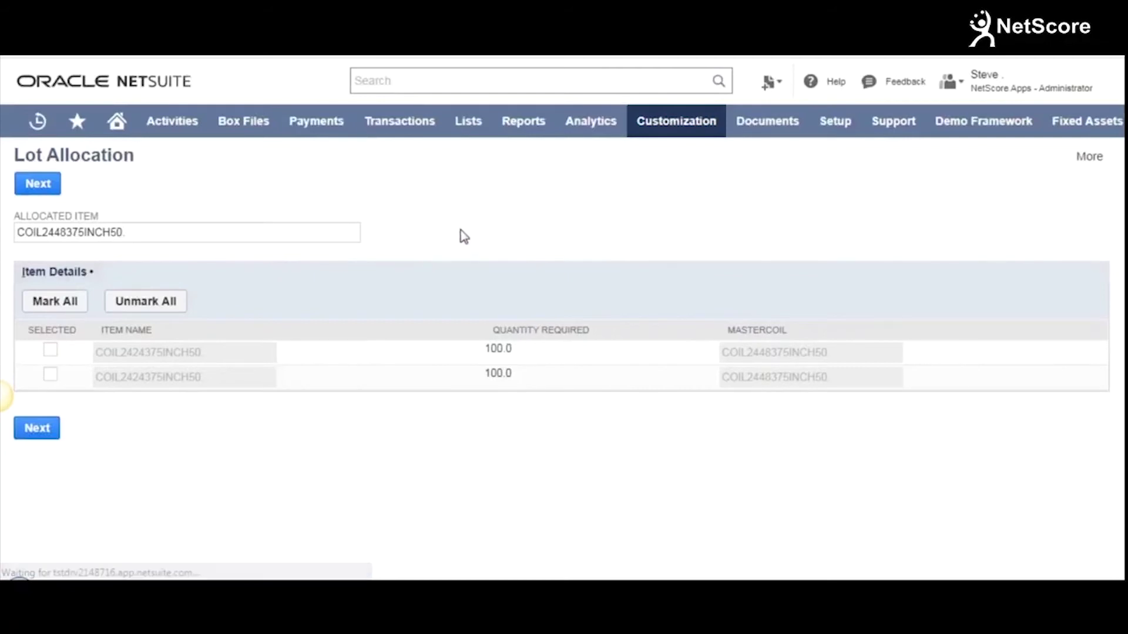
{"action": "left_click", "coordinate": [68, 304]}
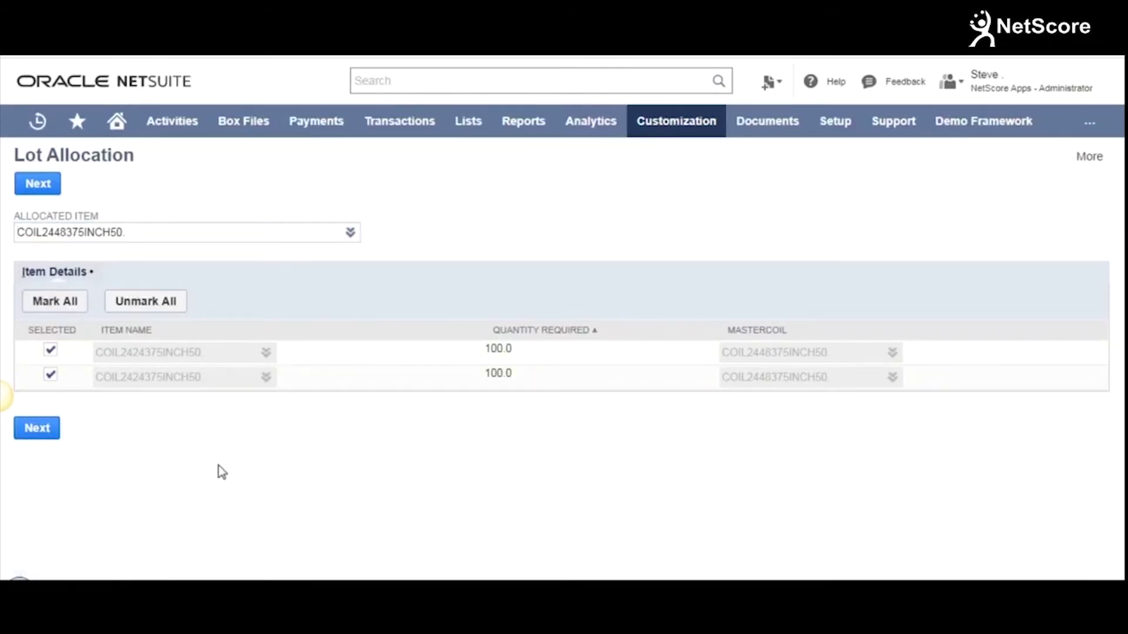
{"action": "left_click", "coordinate": [50, 185]}
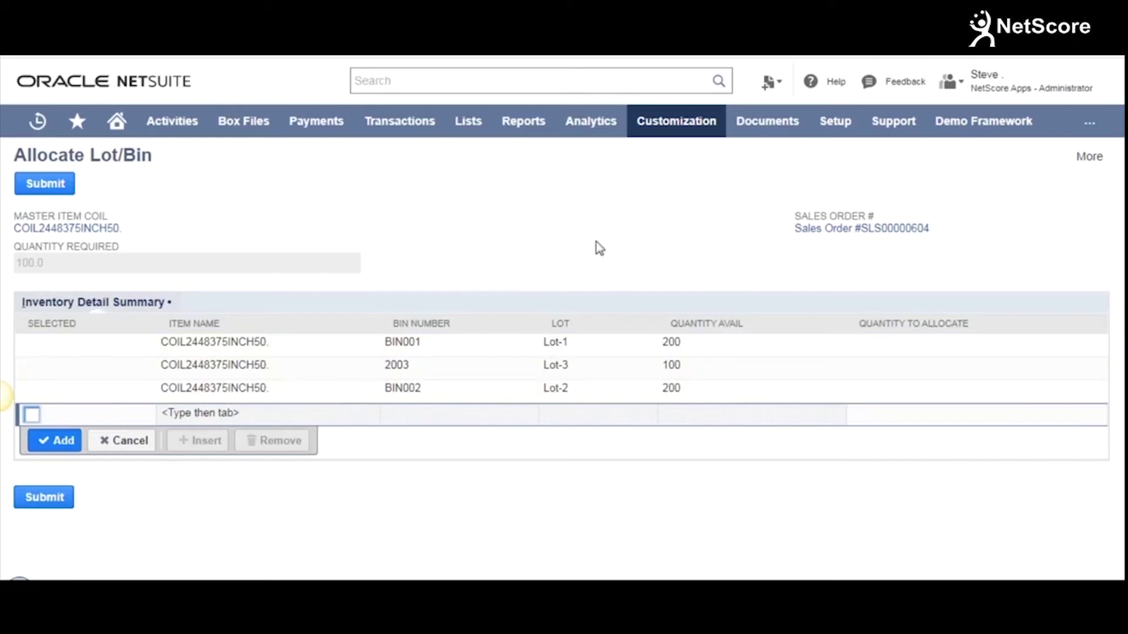
Select the BIN001 Lot-1 inventory line for allocation and submit the lot and bin allocation
{"action": "left_click", "coordinate": [38, 350]}
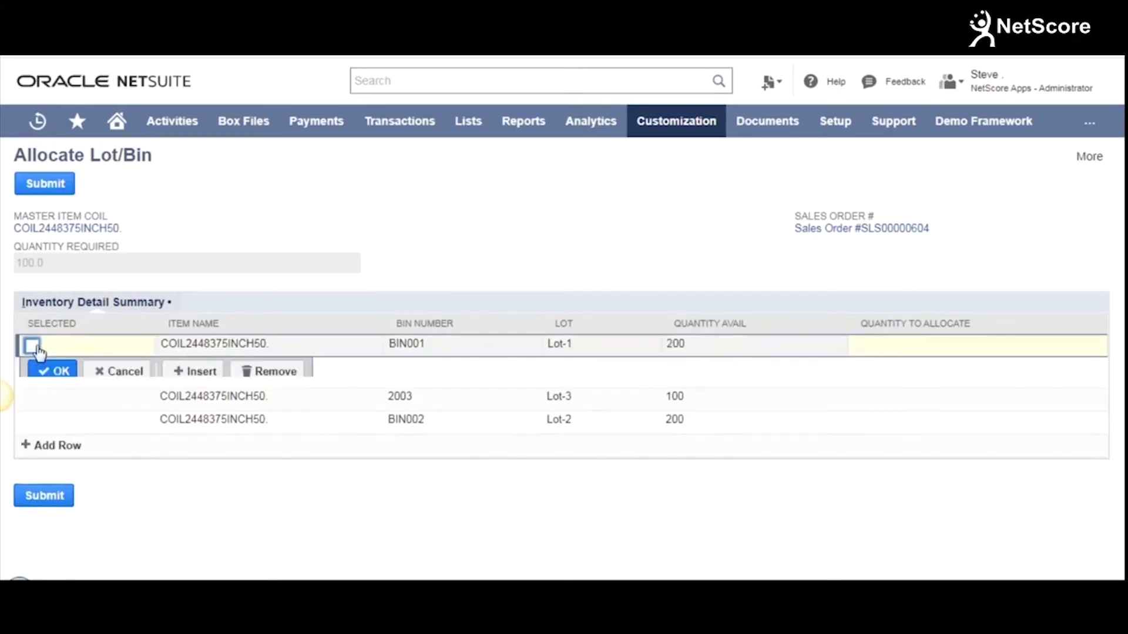
{"action": "left_click", "coordinate": [34, 347]}
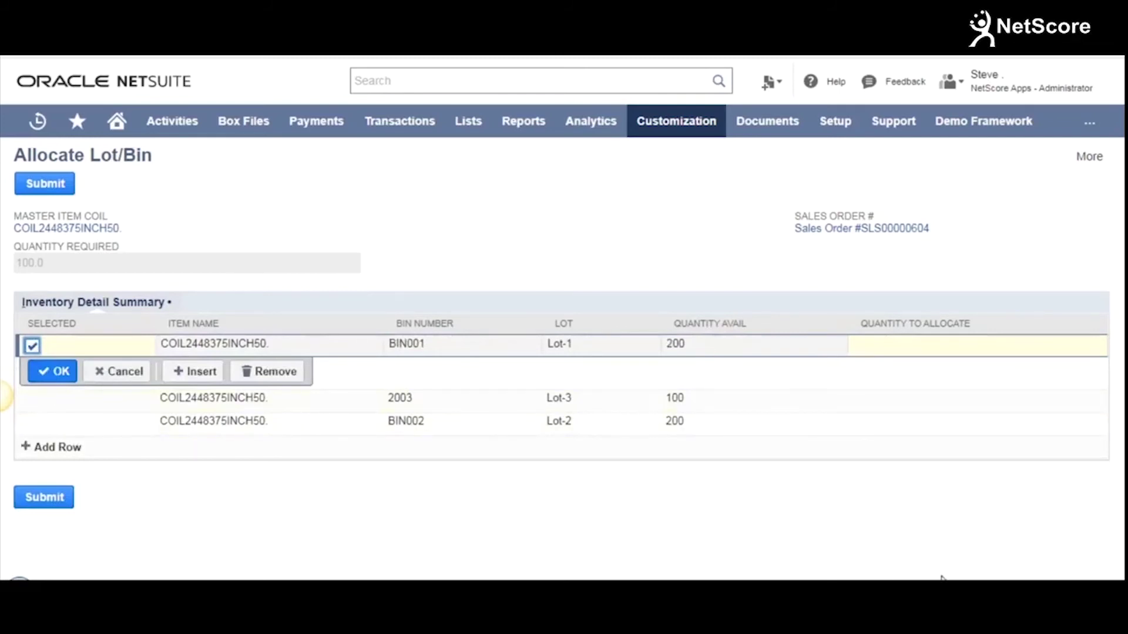
{"action": "left_click", "coordinate": [53, 371]}
{"action": "left_click", "coordinate": [28, 184]}
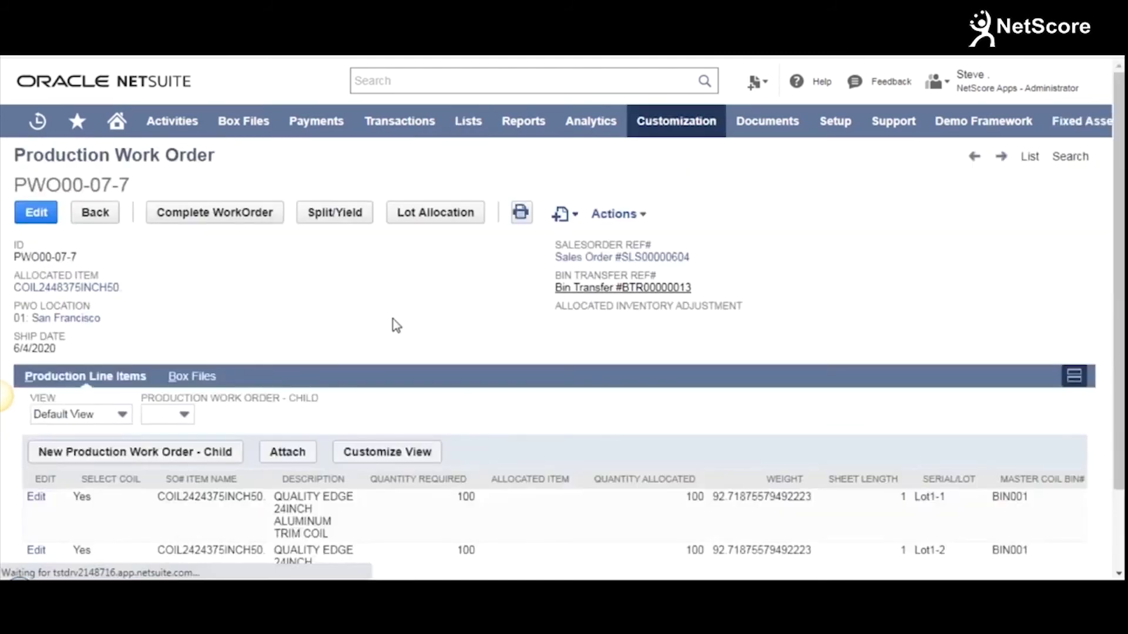
Complete the production work order with 2003 as the finish pup coil bin
{"action": "scroll", "coordinate": [397, 326], "scroll_direction": "down", "scroll_amount": 2}
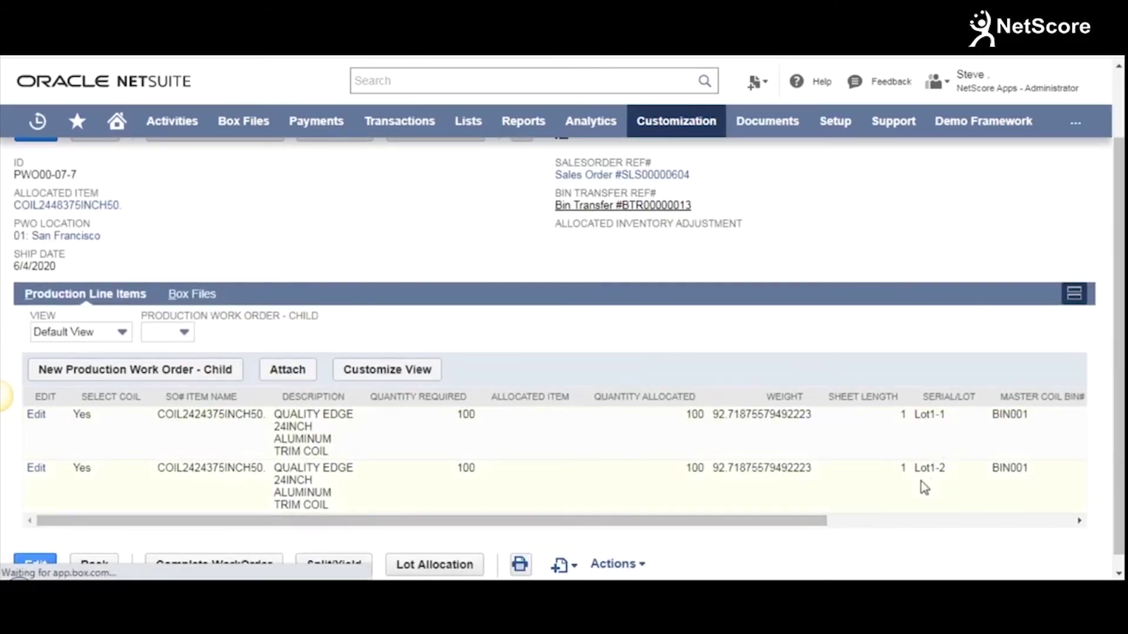
{"action": "left_click_drag", "start_coordinate": [810, 523], "coordinate": [869, 522]}
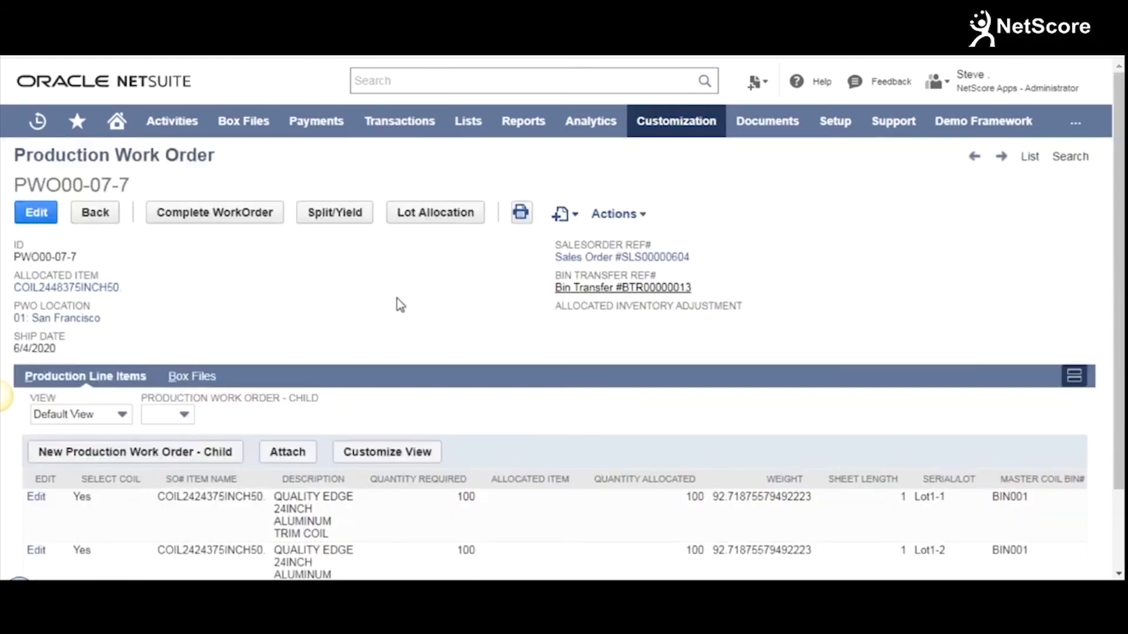
{"action": "left_click", "coordinate": [234, 218]}
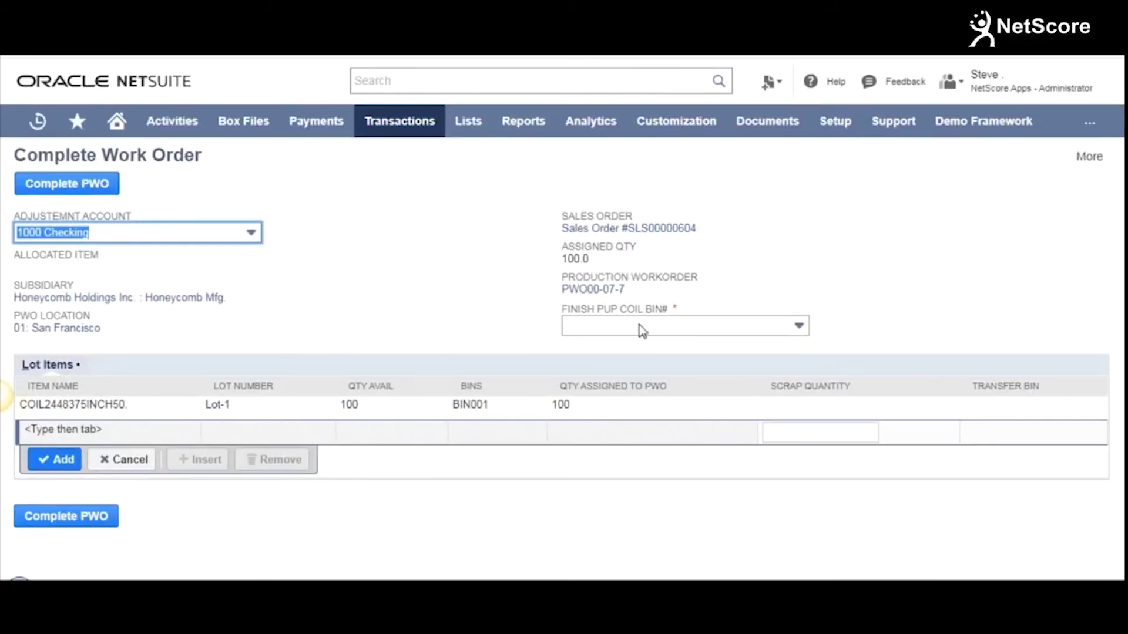
{"action": "left_click", "coordinate": [722, 332]}
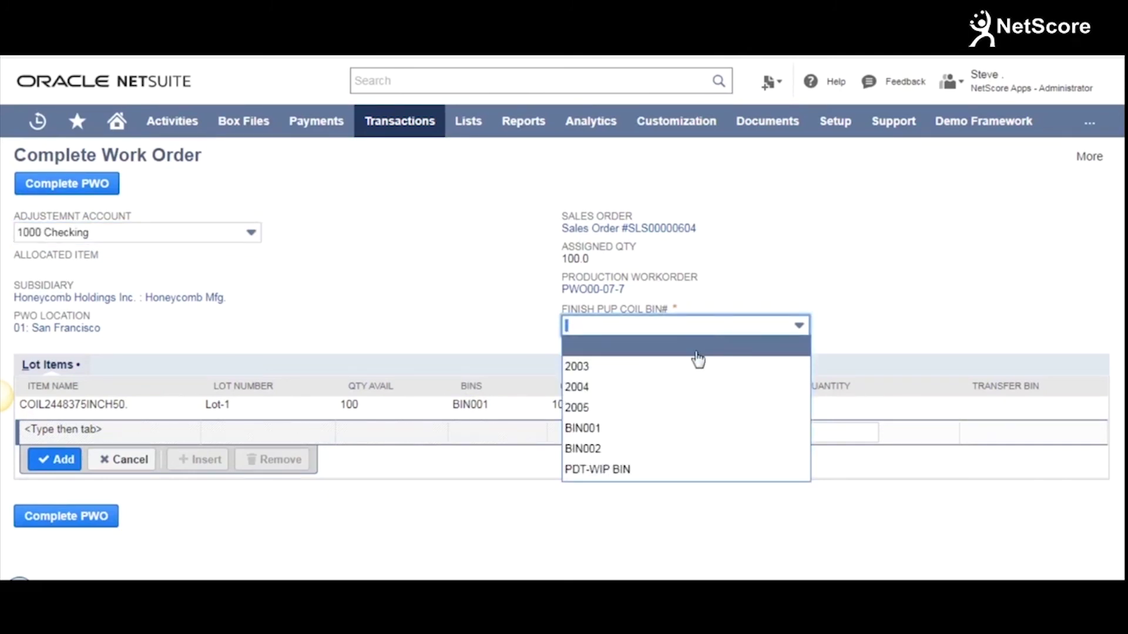
{"action": "left_click", "coordinate": [621, 366]}
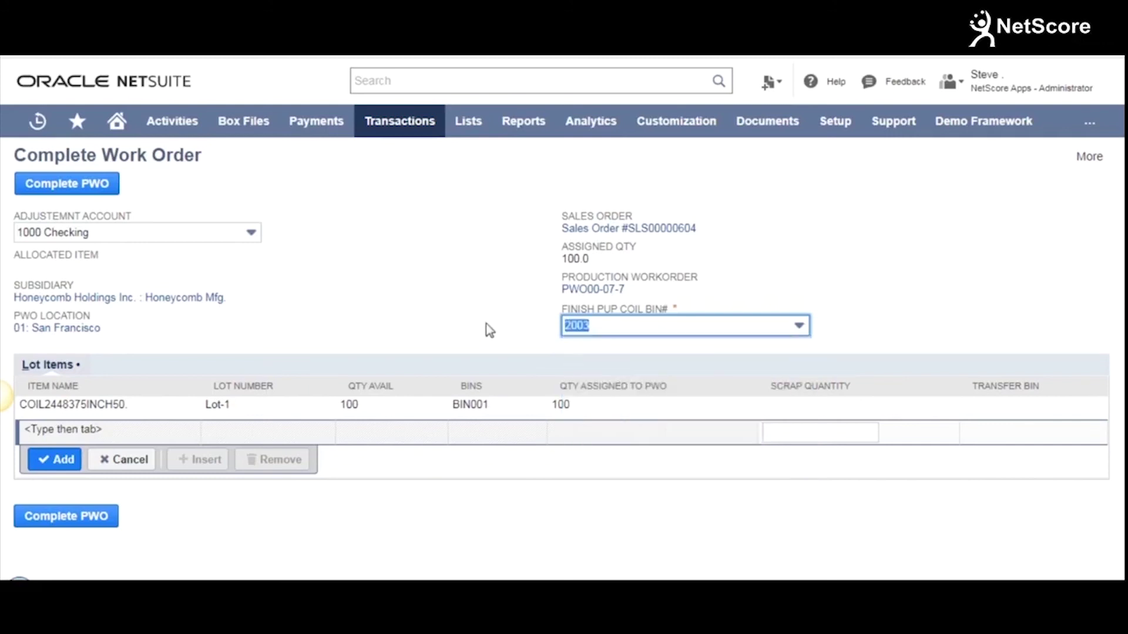
{"action": "left_click", "coordinate": [479, 302]}
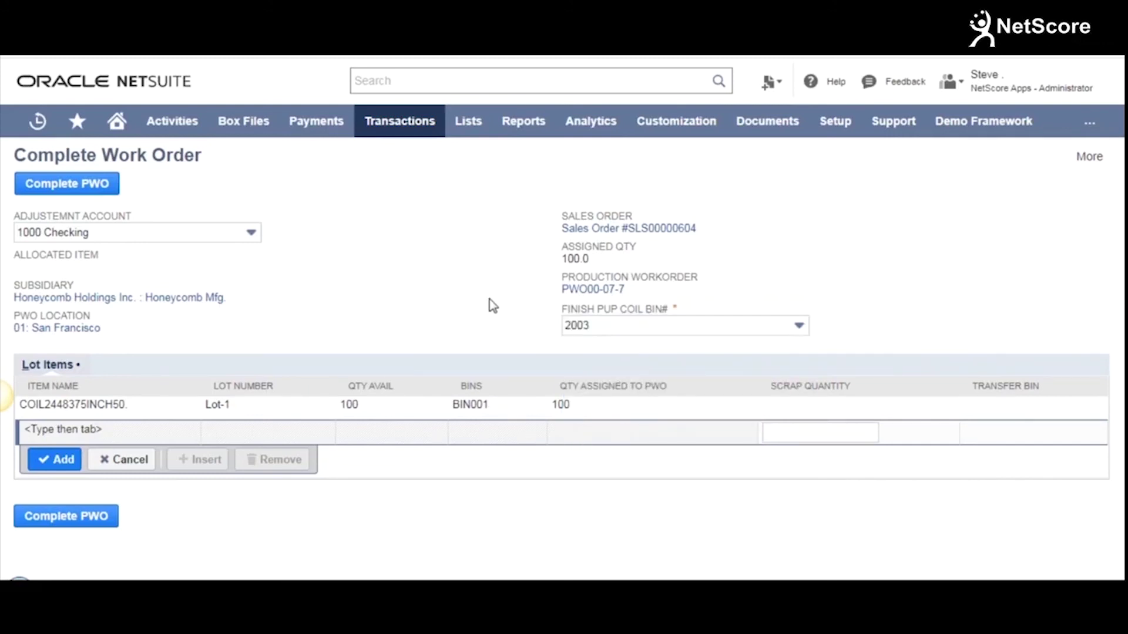
{"action": "left_click", "coordinate": [94, 189]}
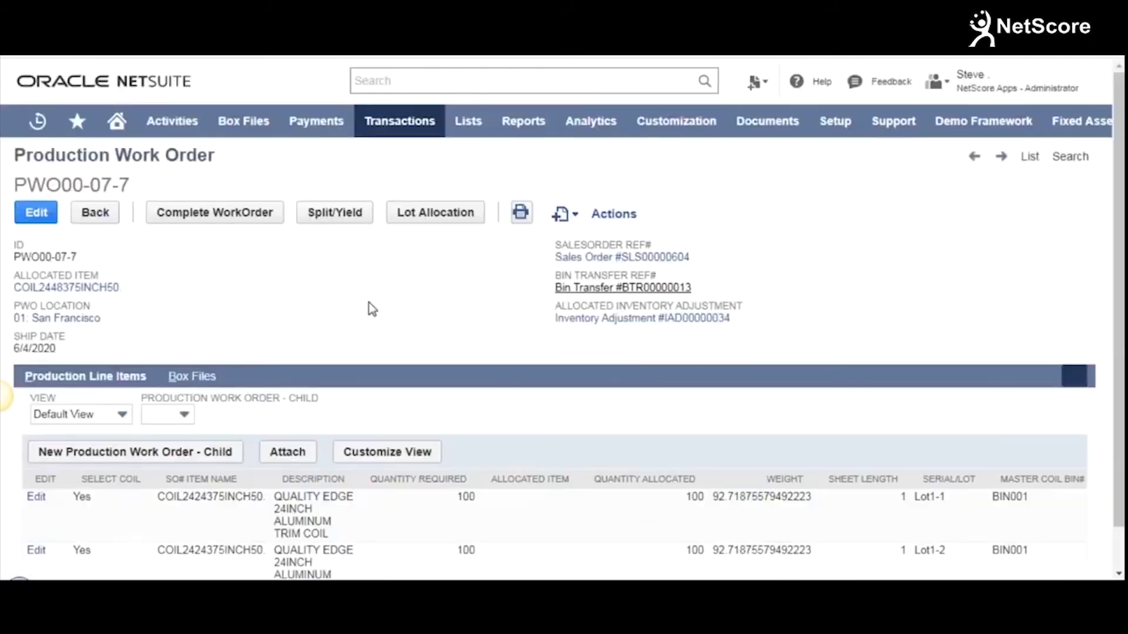
Open the work order's allocated inventory adjustment, then view the inventory detail of item COIL2424375INCH50
{"action": "left_click", "coordinate": [629, 327]}
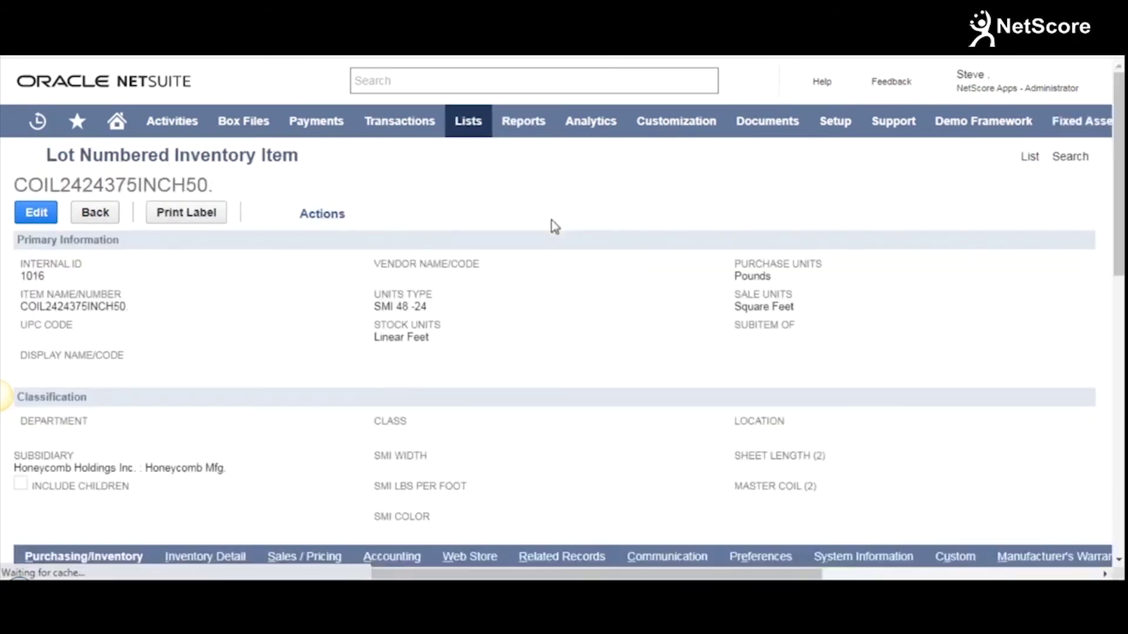
{"action": "scroll", "coordinate": [411, 319], "scroll_direction": "down", "scroll_amount": 4}
{"action": "left_click", "coordinate": [201, 320]}
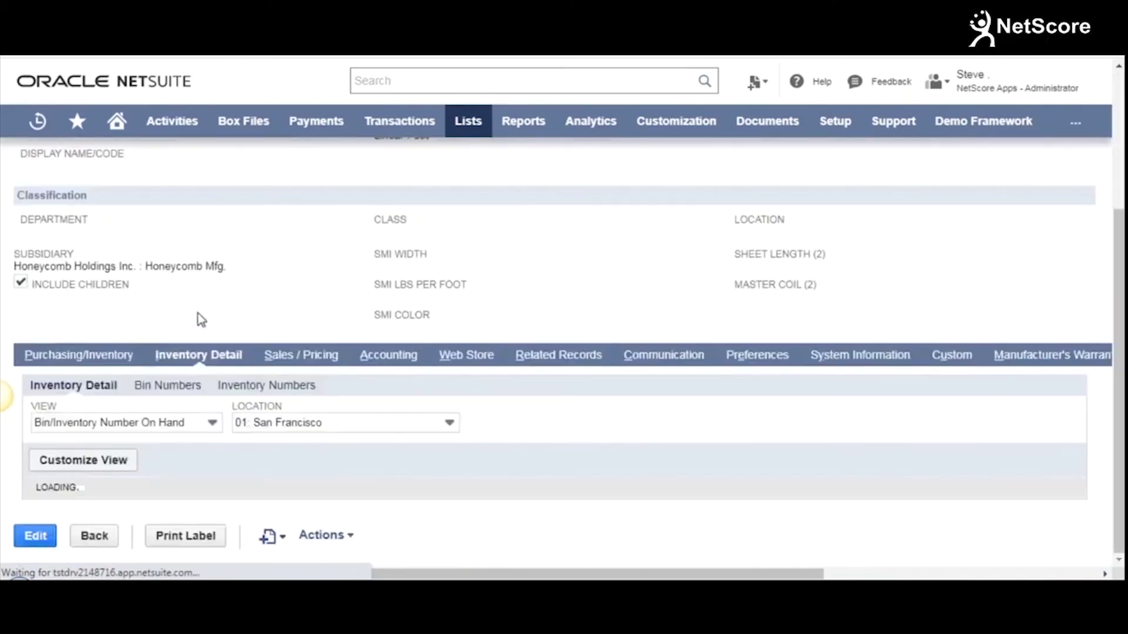